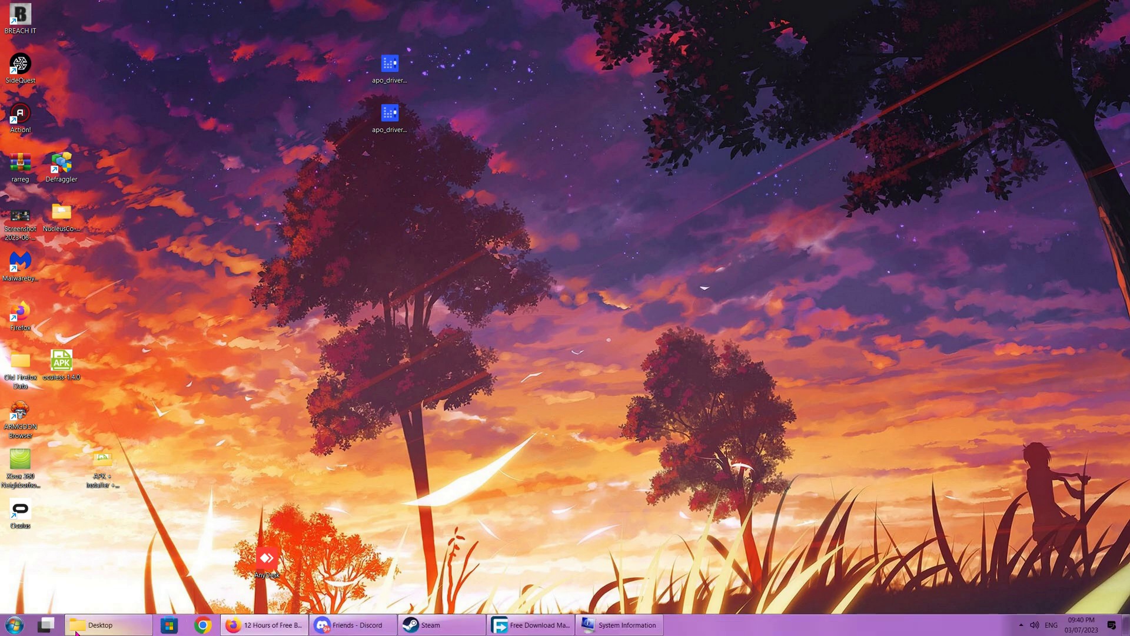
# Launch System Information from Start search and check System Type reads x64-based PC.
pyautogui.click(13, 624)
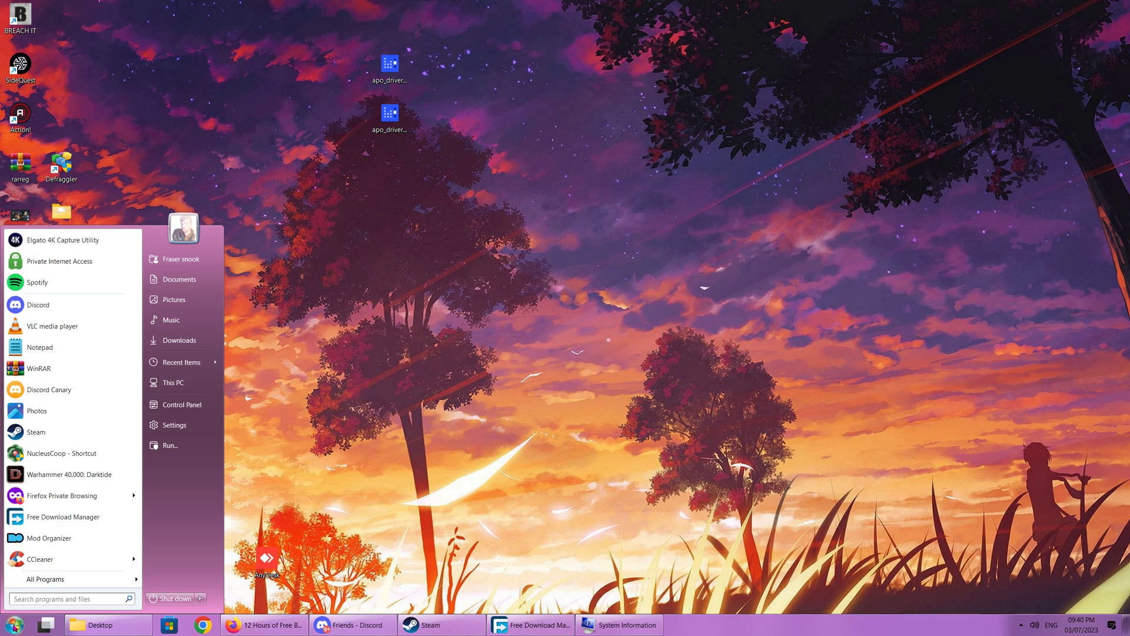
pyautogui.write('syst')
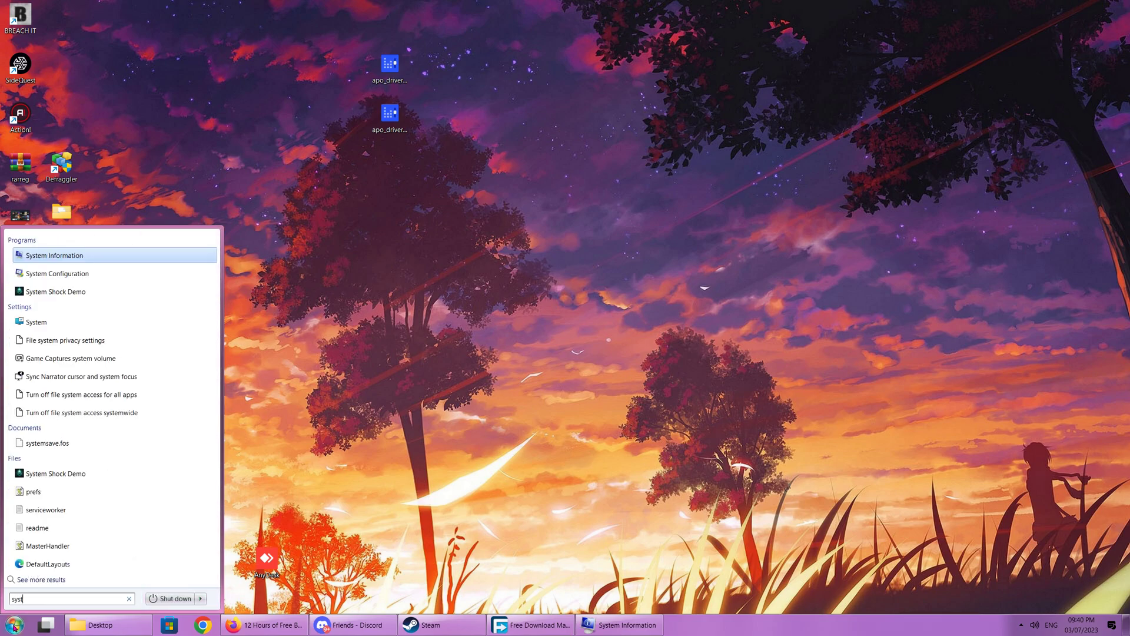
pyautogui.click(54, 256)
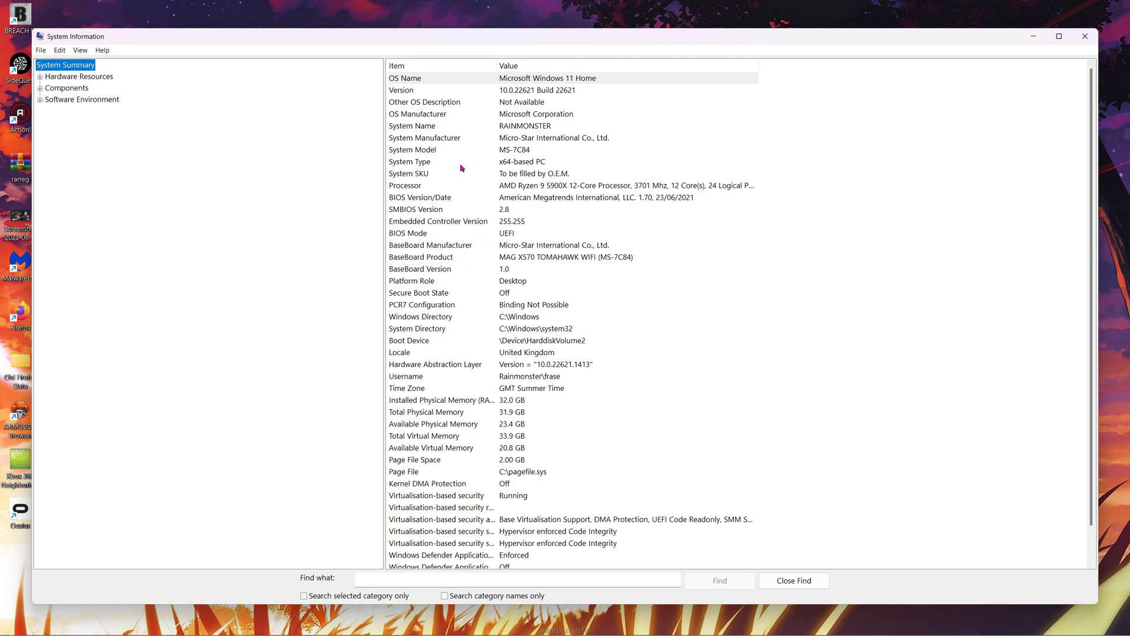
pyautogui.click(509, 163)
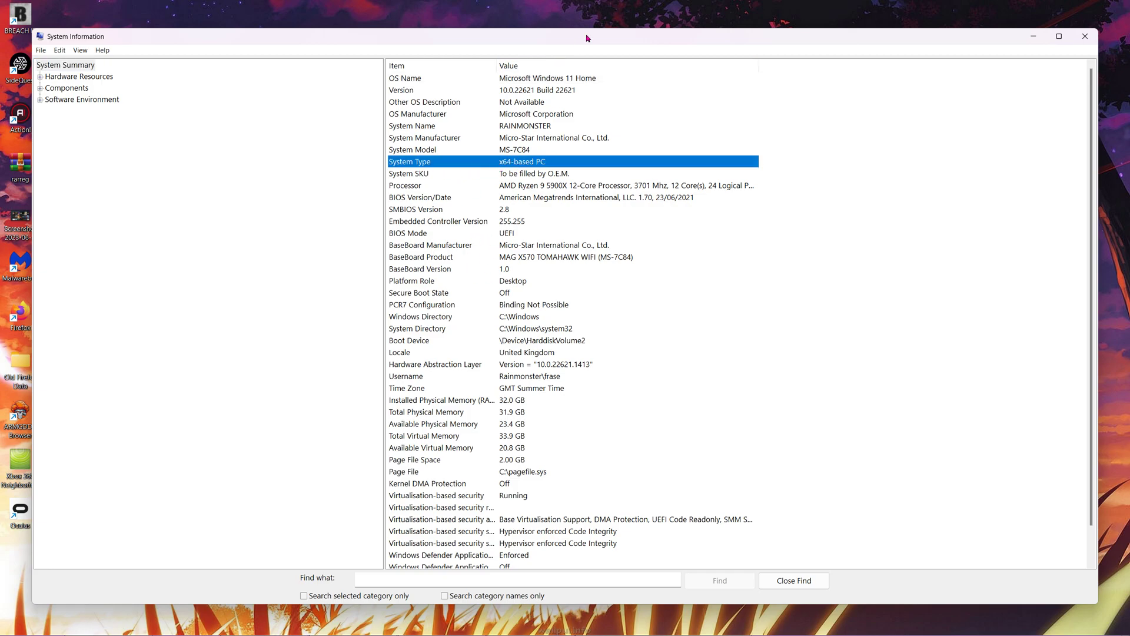
# Move the System Information window down, exposing the apo_driver x64 and x86 setup files on the desktop.
pyautogui.moveTo(589, 38); pyautogui.dragTo(593, 118)
pyautogui.click(389, 66)
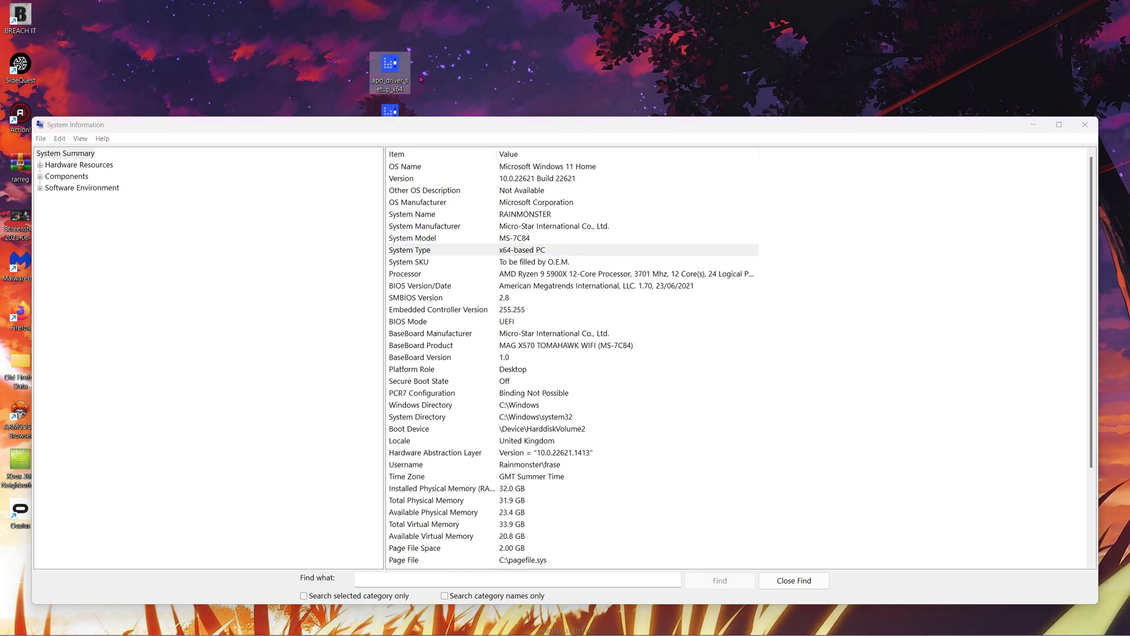
pyautogui.moveTo(380, 125); pyautogui.dragTo(365, 175)
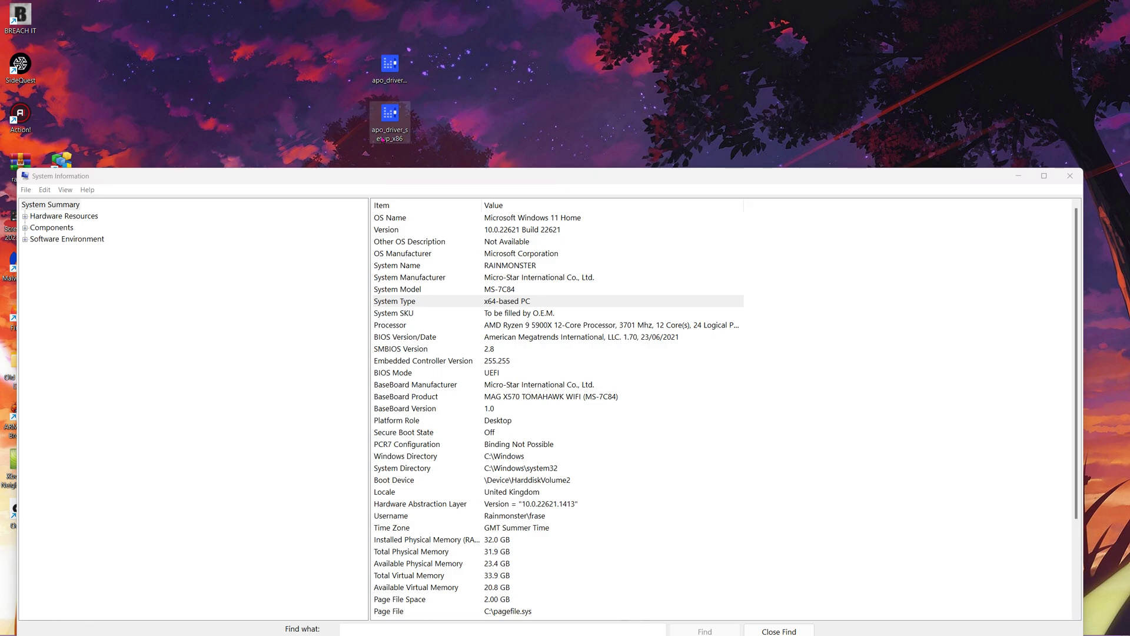
pyautogui.click(370, 144)
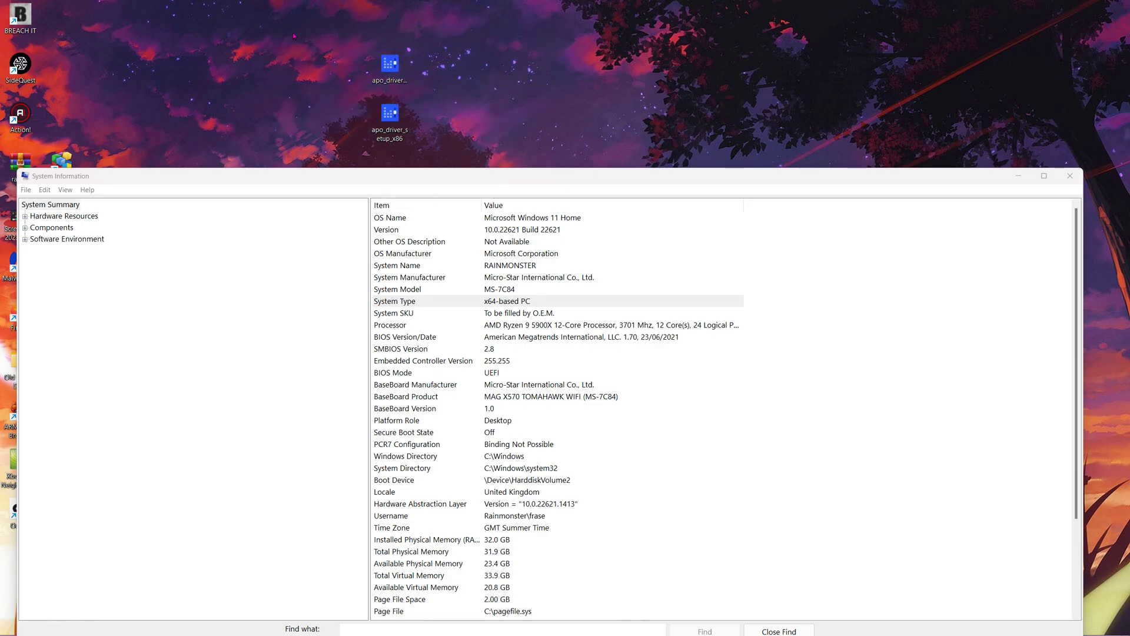
pyautogui.moveTo(182, 27); pyautogui.dragTo(497, 158)
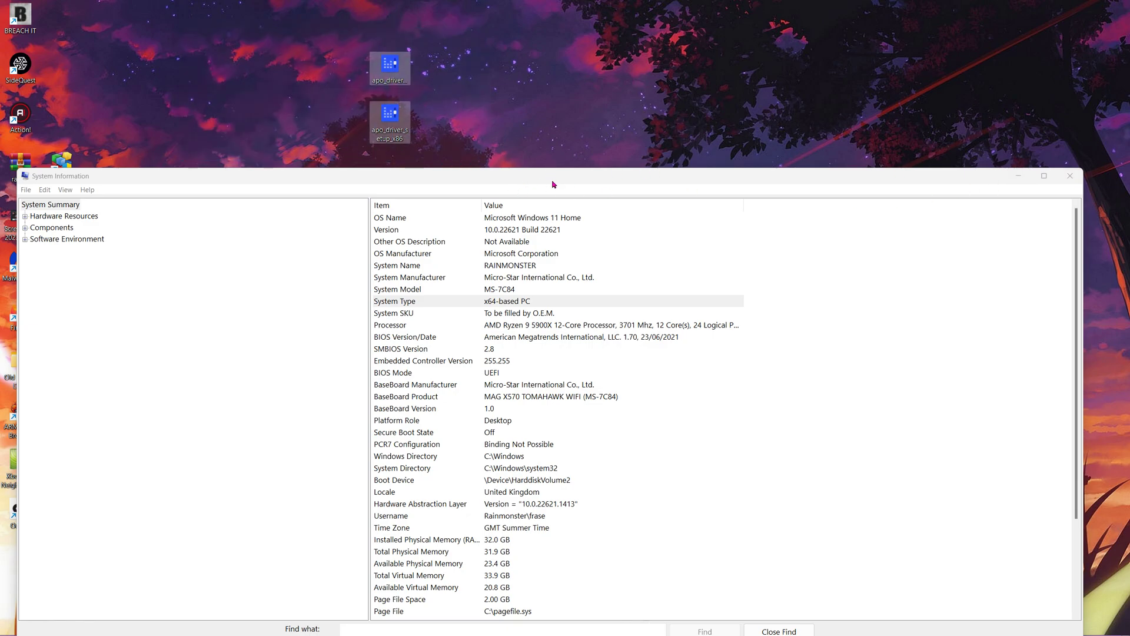
pyautogui.moveTo(552, 179); pyautogui.dragTo(513, 322)
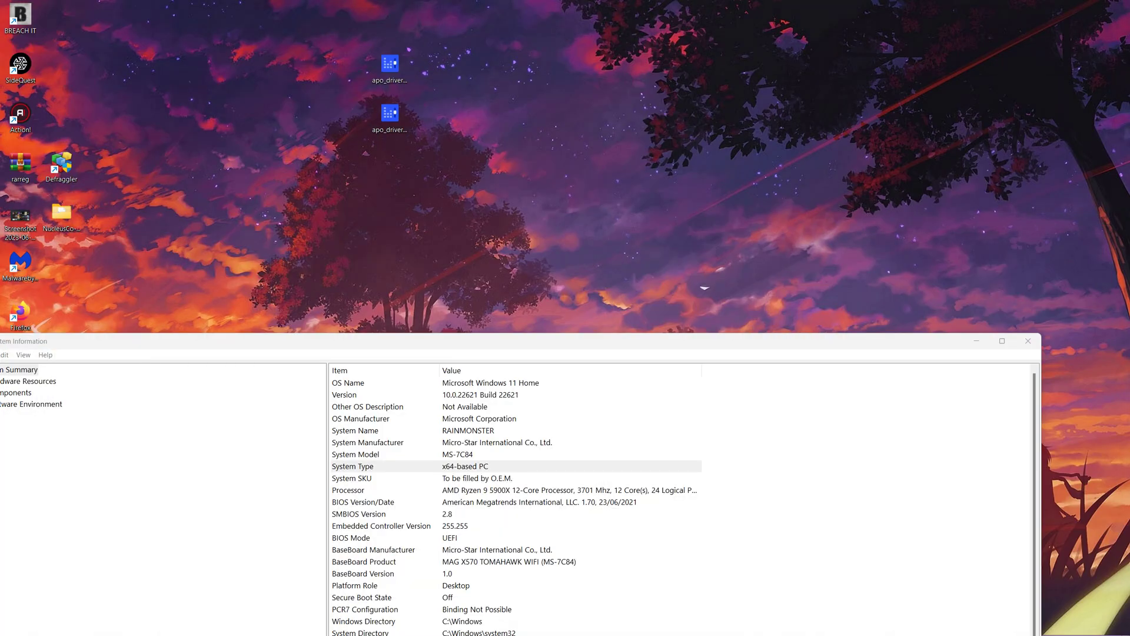
# Dismiss System Information and glance at the hidden background app icons in the tray.
pyautogui.click(1028, 341)
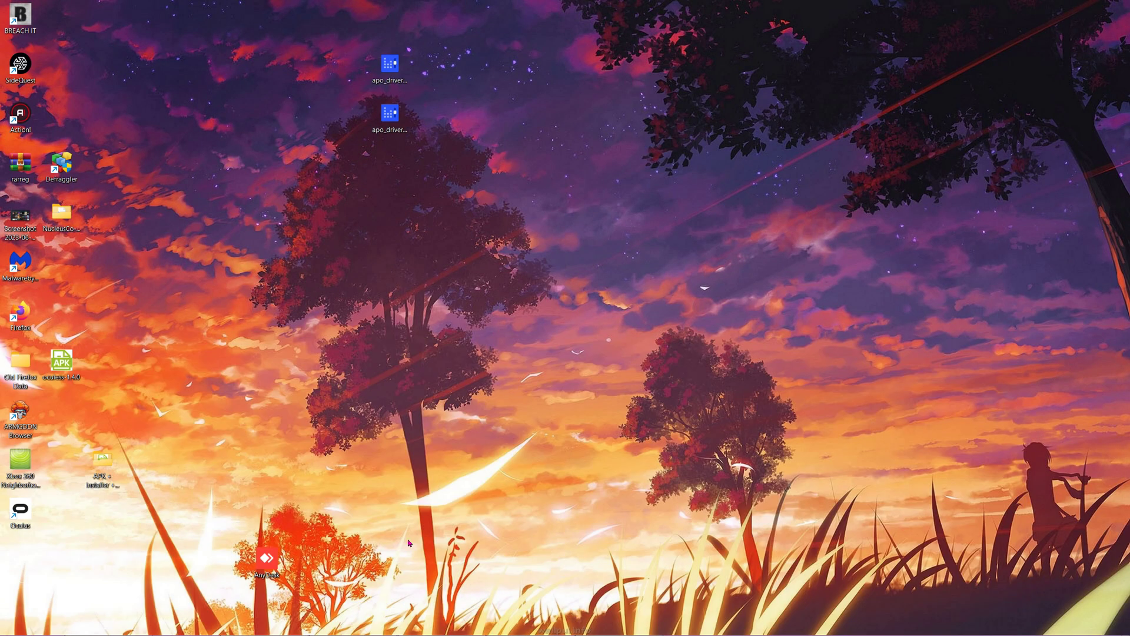
pyautogui.click(1021, 624)
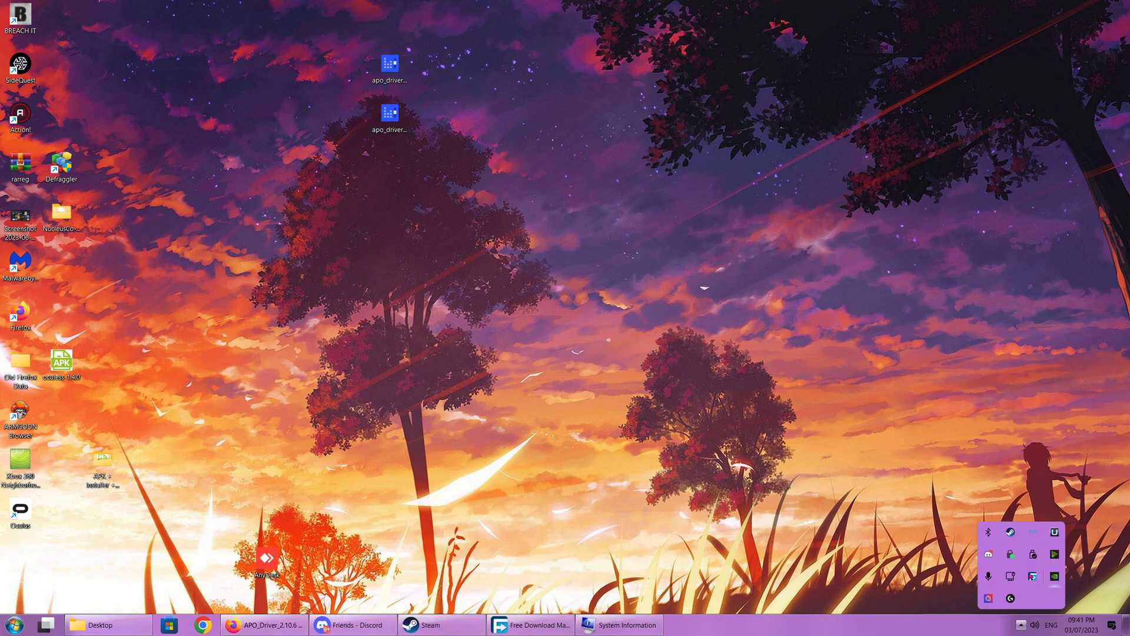
pyautogui.click(712, 589)
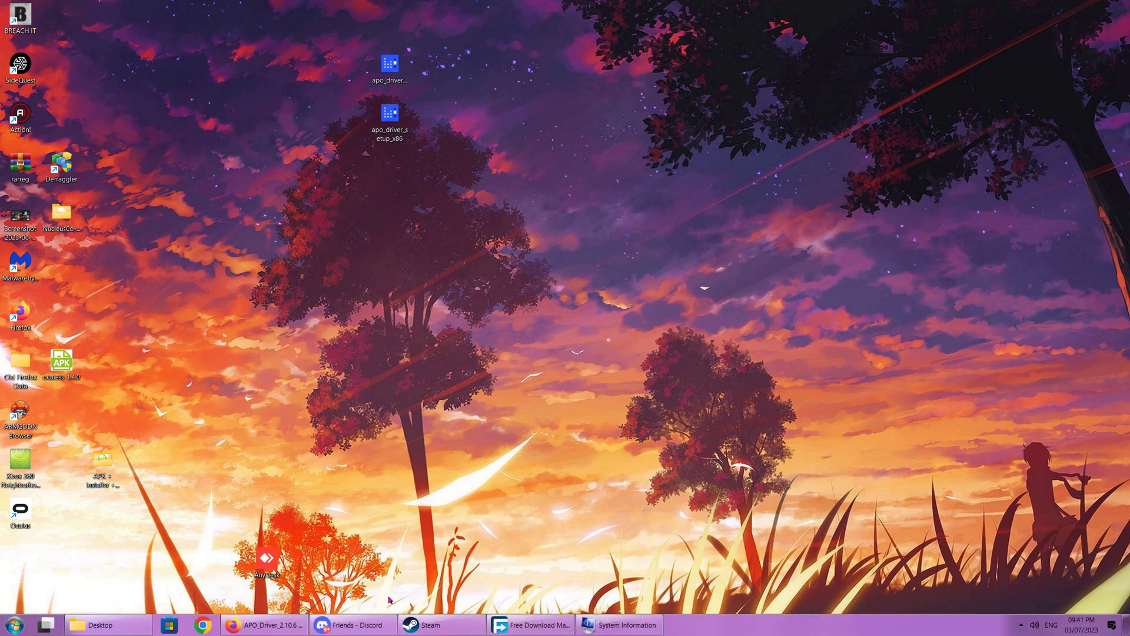
# Launch Windows Security's Virus & threat protection and review its settings, real-time protection Off.
pyautogui.click(14, 624)
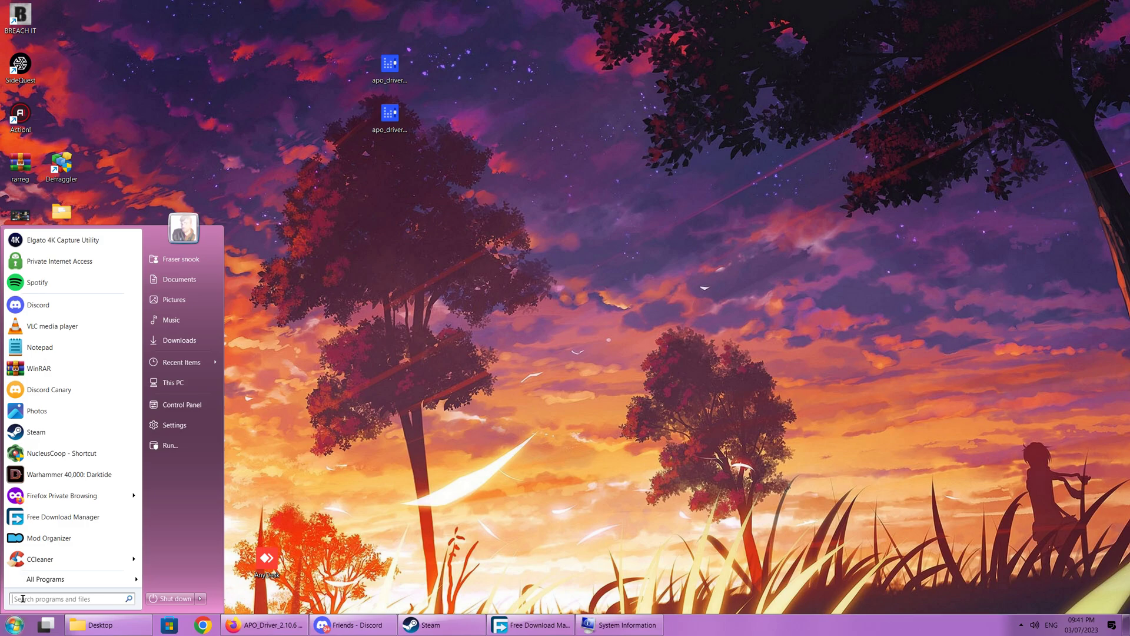
pyautogui.write('d')
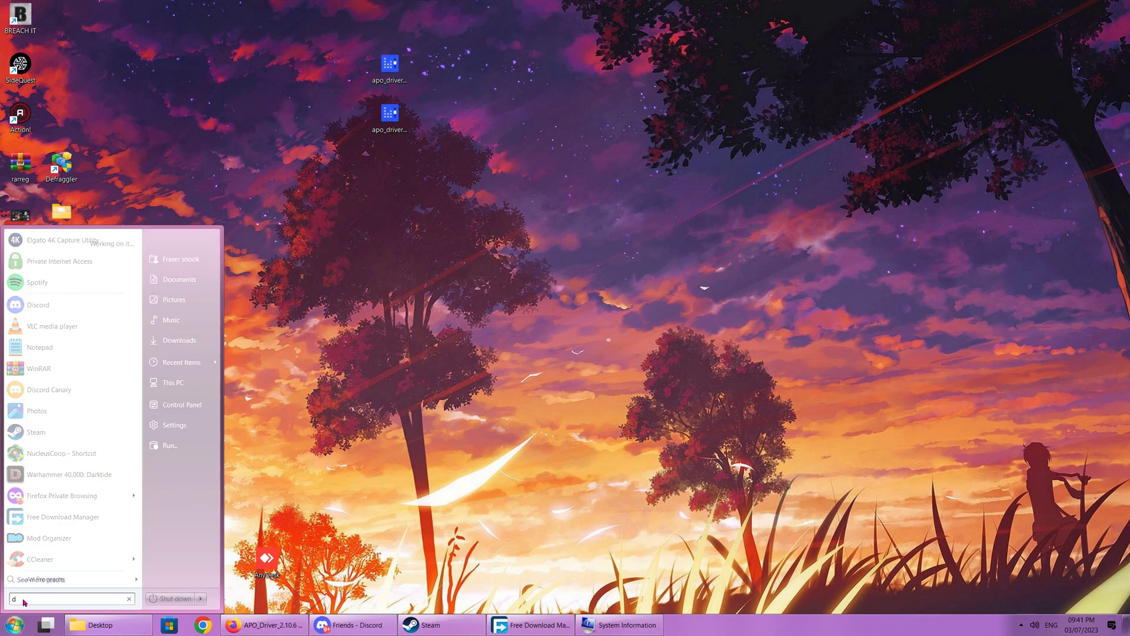
pyautogui.write('efend')
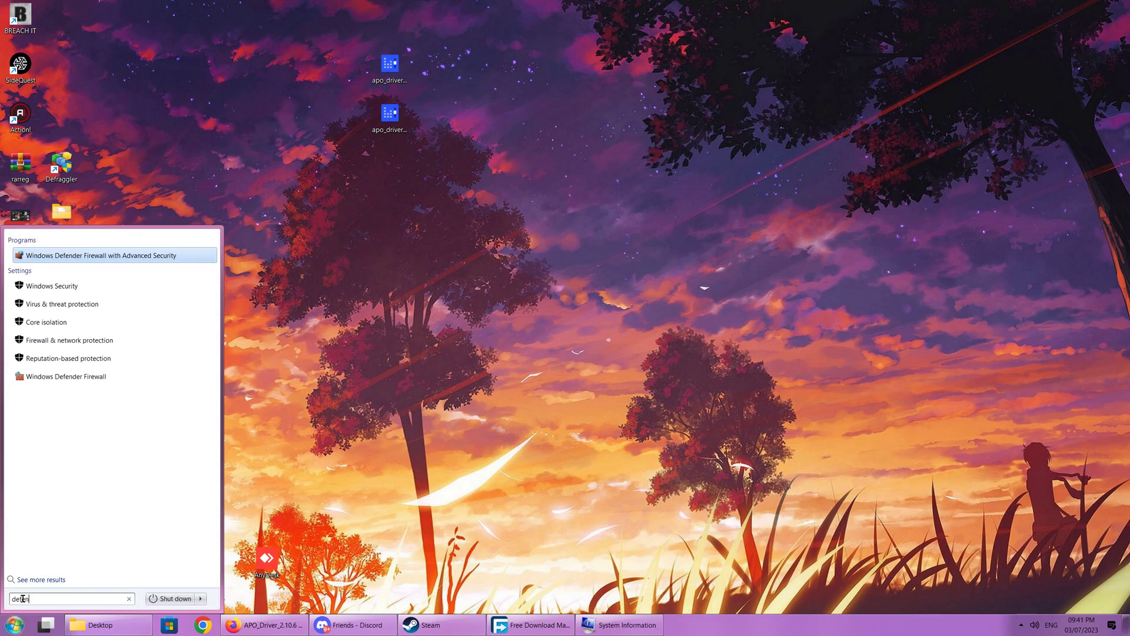
pyautogui.click(62, 304)
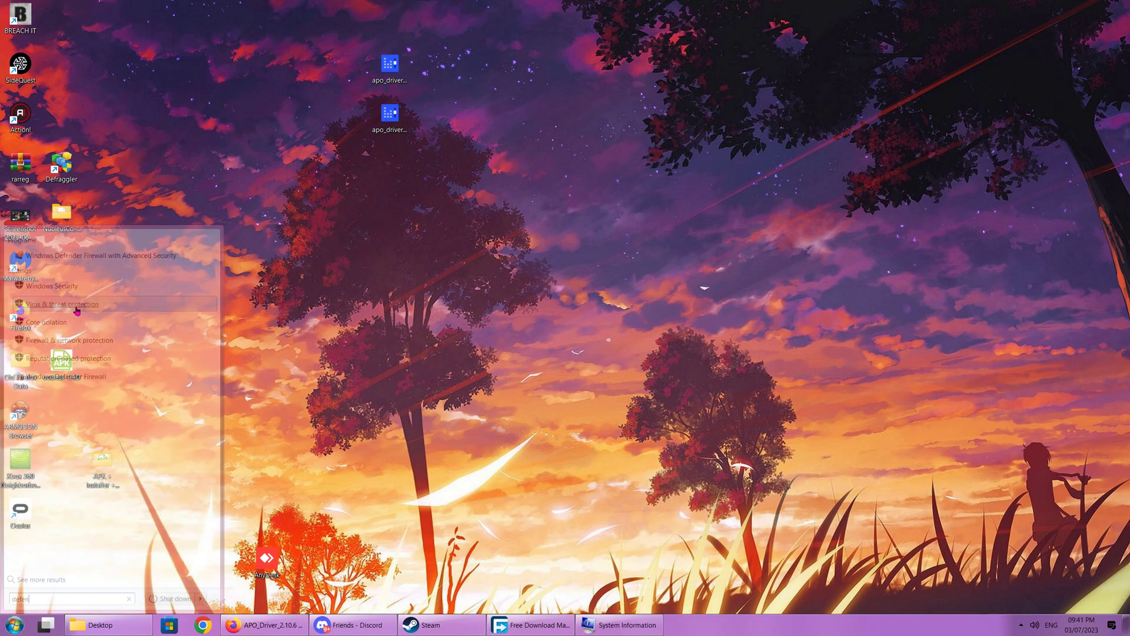
pyautogui.scroll(-2, 283, 389)
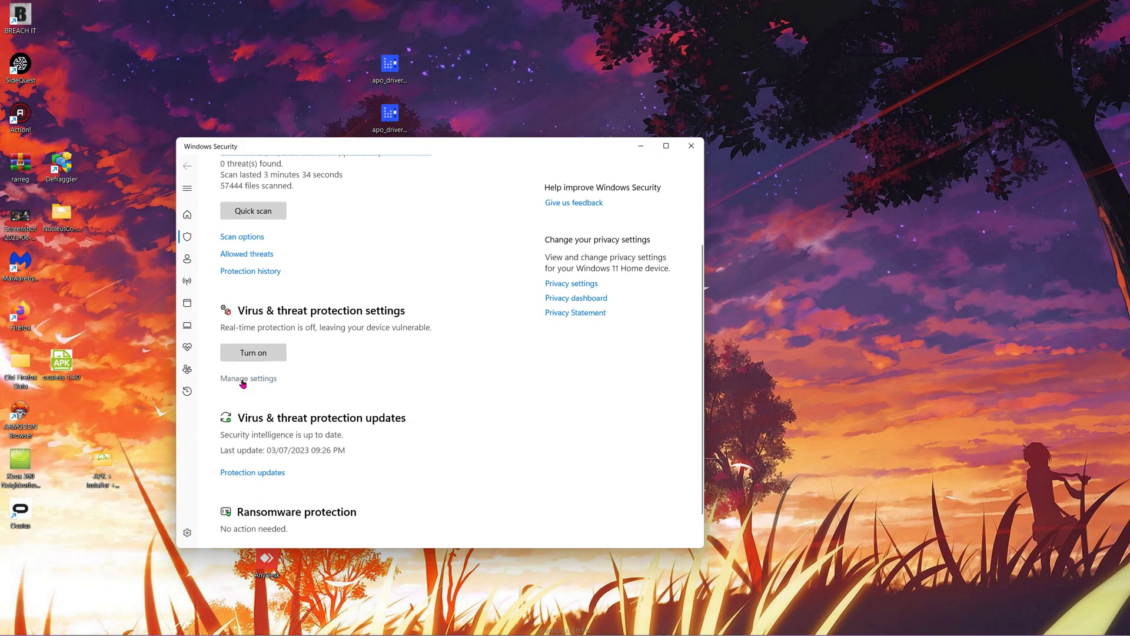
pyautogui.click(262, 381)
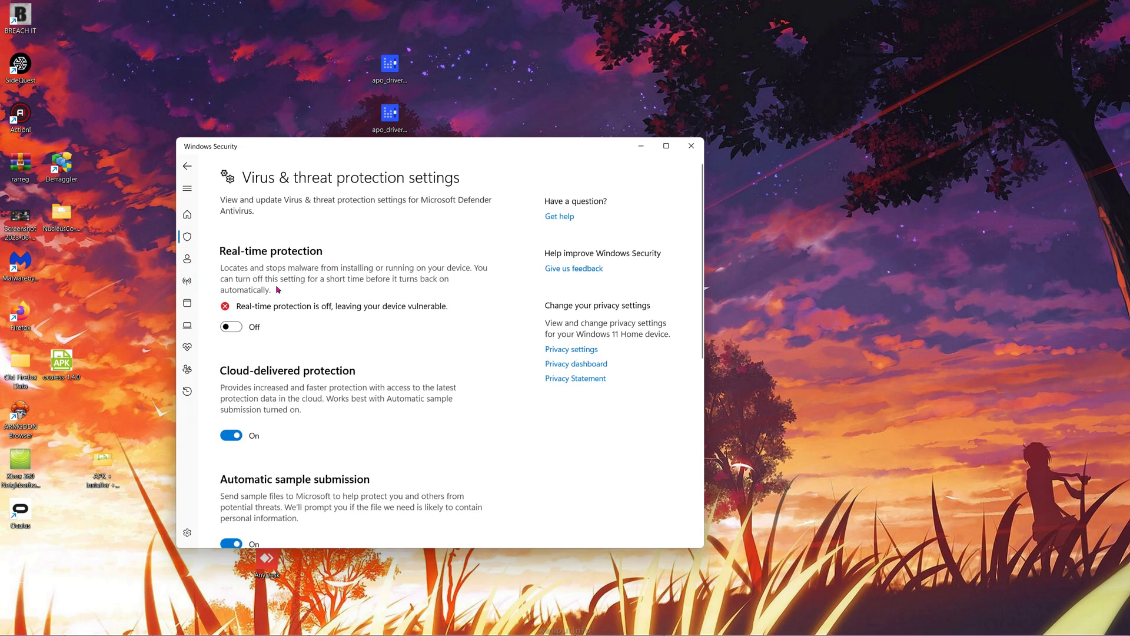
pyautogui.scroll(-5, 298, 220)
pyautogui.scroll(3, 322, 381)
pyautogui.scroll(2, 286, 424)
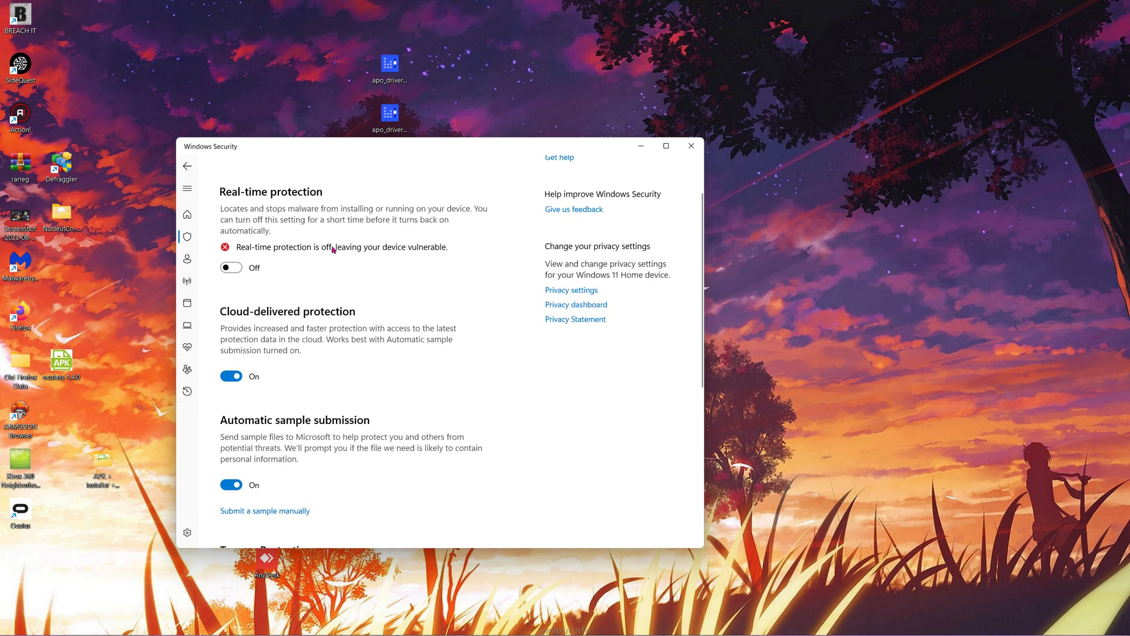
pyautogui.scroll(1, 239, 398)
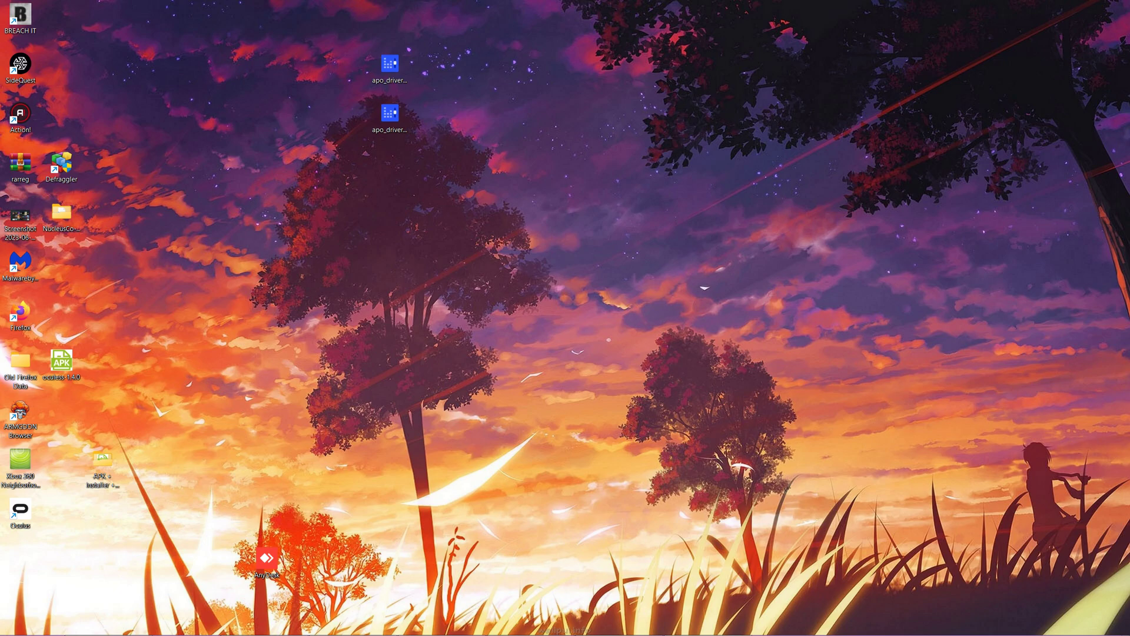
# Run apo_driver_setup_x64 and step through the wizard to the installation start page.
pyautogui.doubleClick(405, 82)
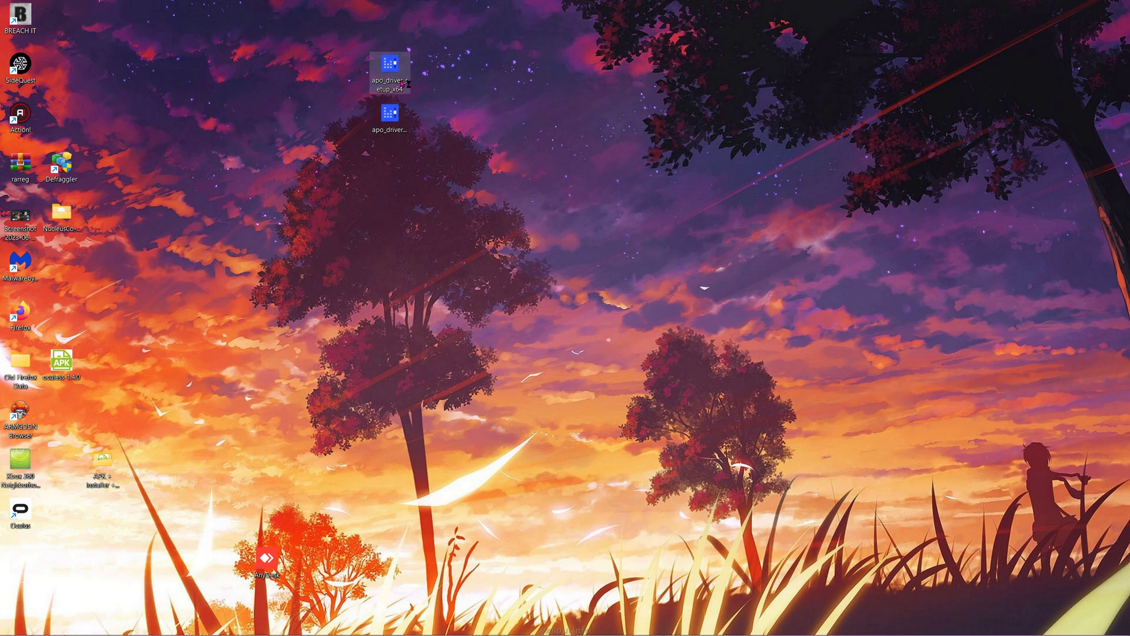
pyautogui.click(623, 422)
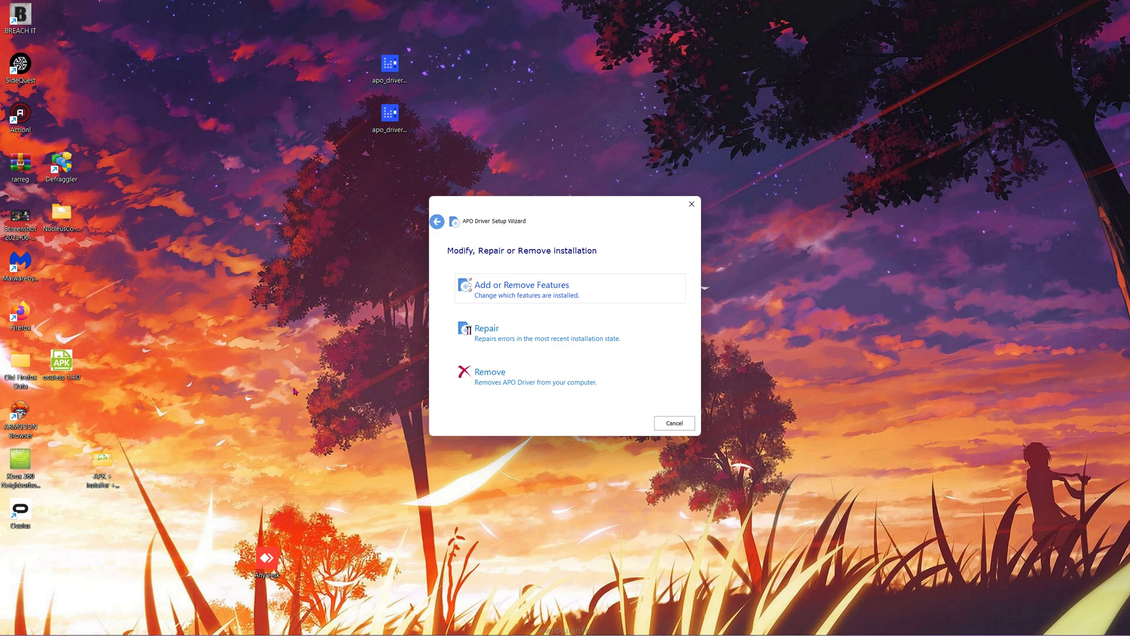
pyautogui.click(511, 296)
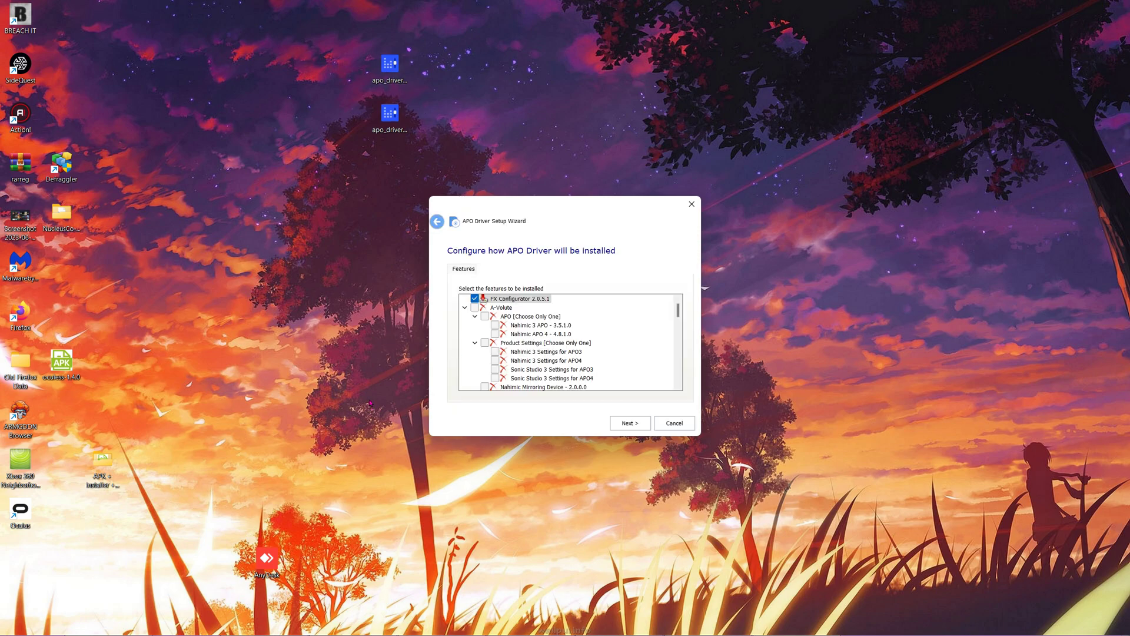
pyautogui.scroll(-1, 501, 323)
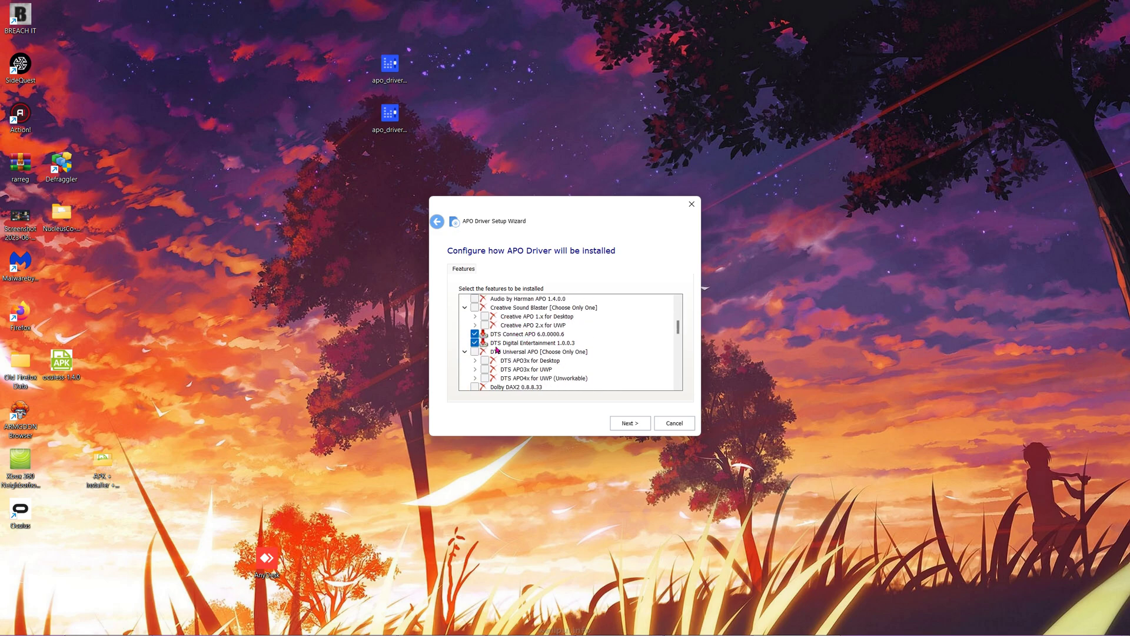
pyautogui.click(629, 423)
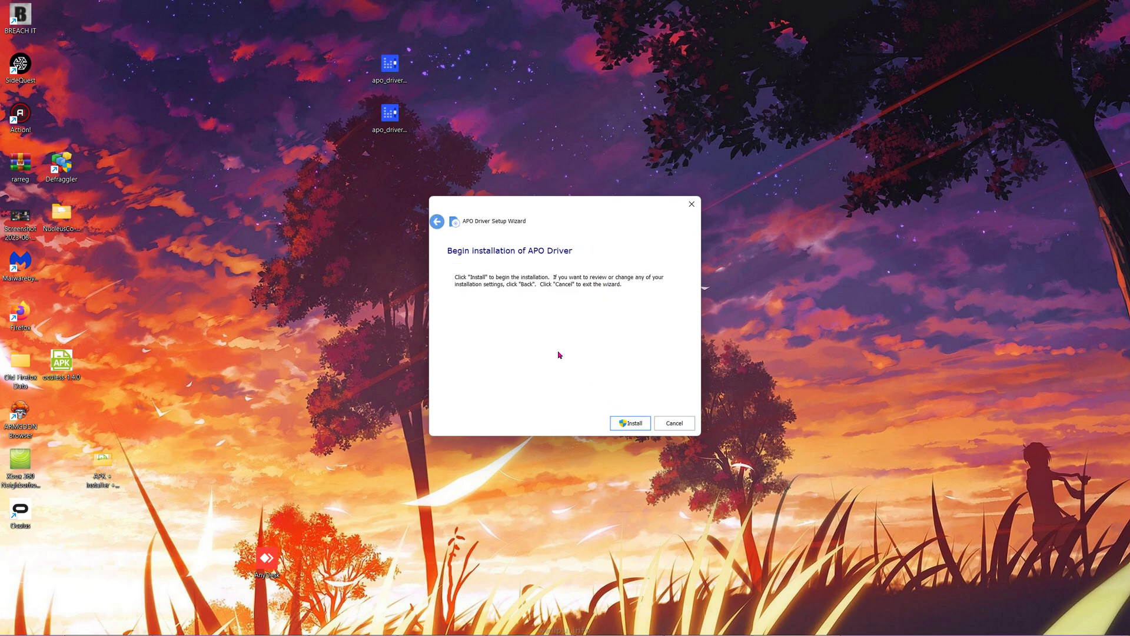
# Cancel the APO Driver installation, confirm with Yes, and finish the canceled wizard.
pyautogui.click(673, 426)
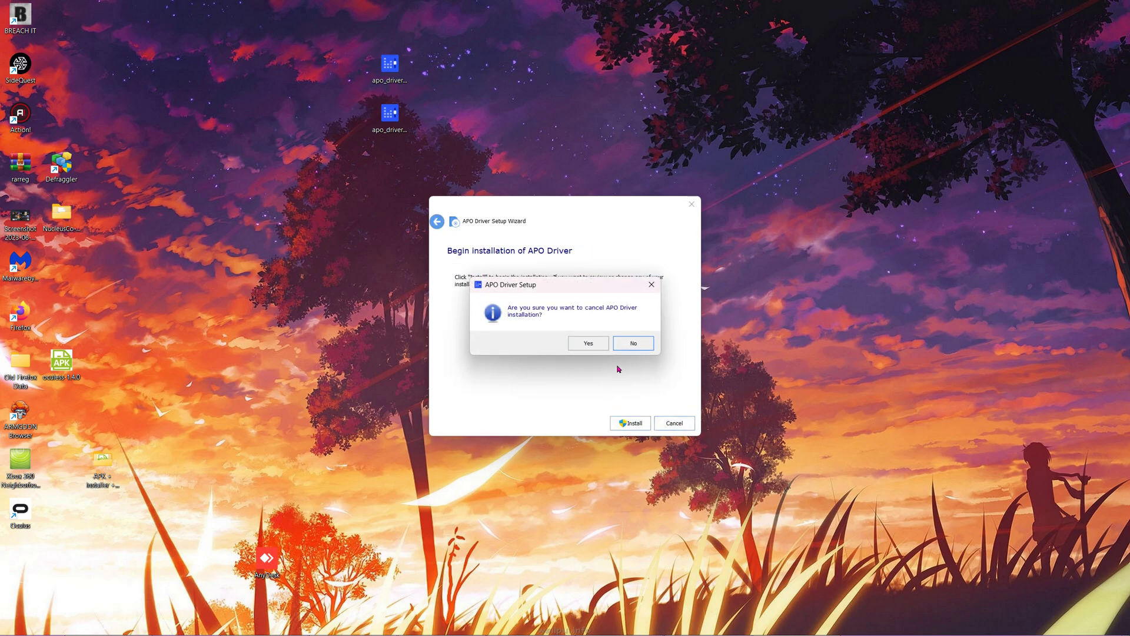
pyautogui.click(592, 346)
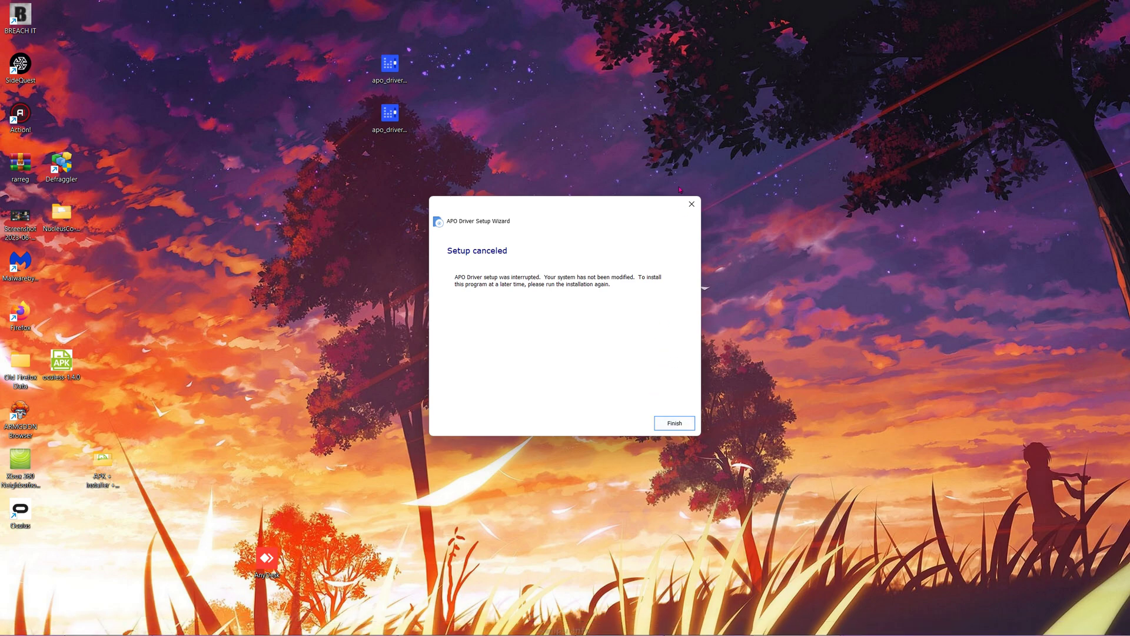
pyautogui.click(672, 422)
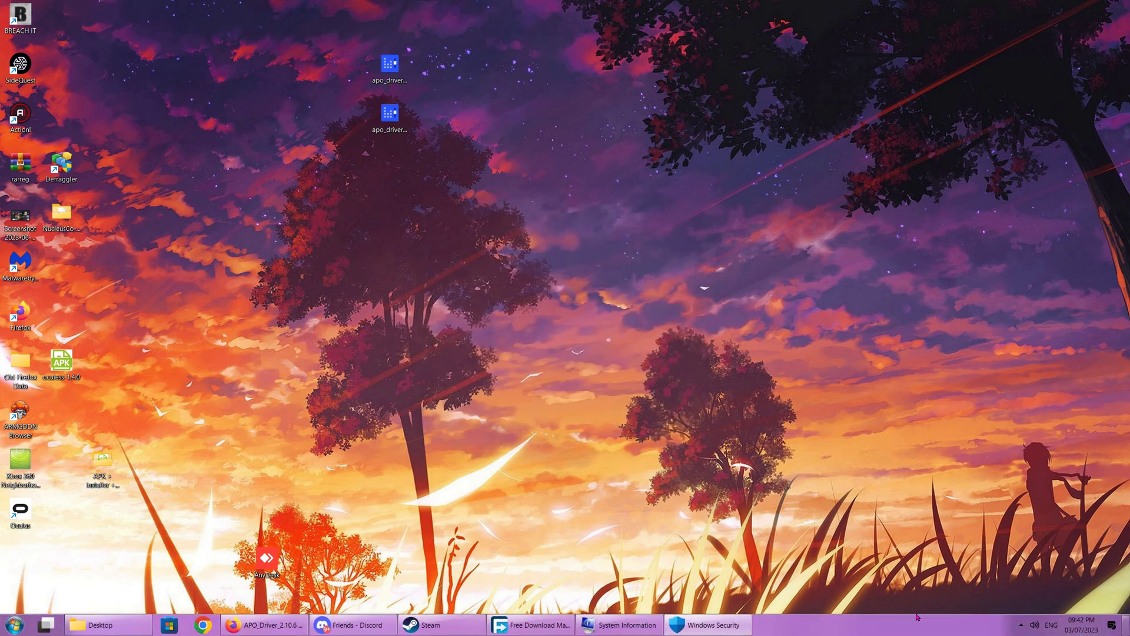
# Launch FX Configurator from Start search with admin rights granted.
pyautogui.moveTo(285, 314); pyautogui.dragTo(377, 548)
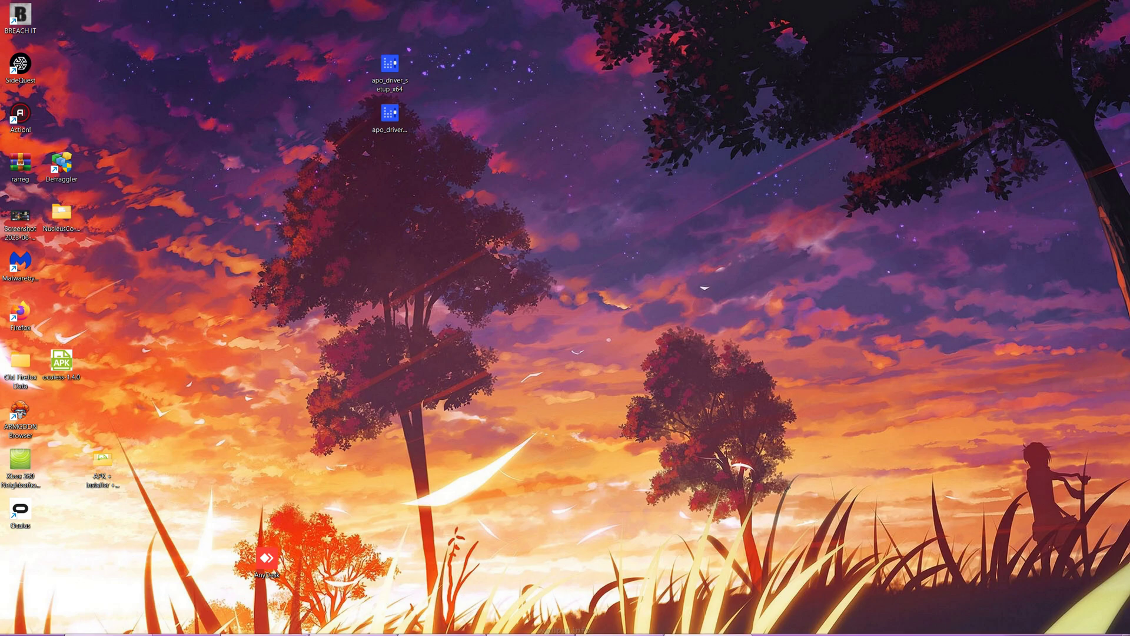
pyautogui.click(13, 624)
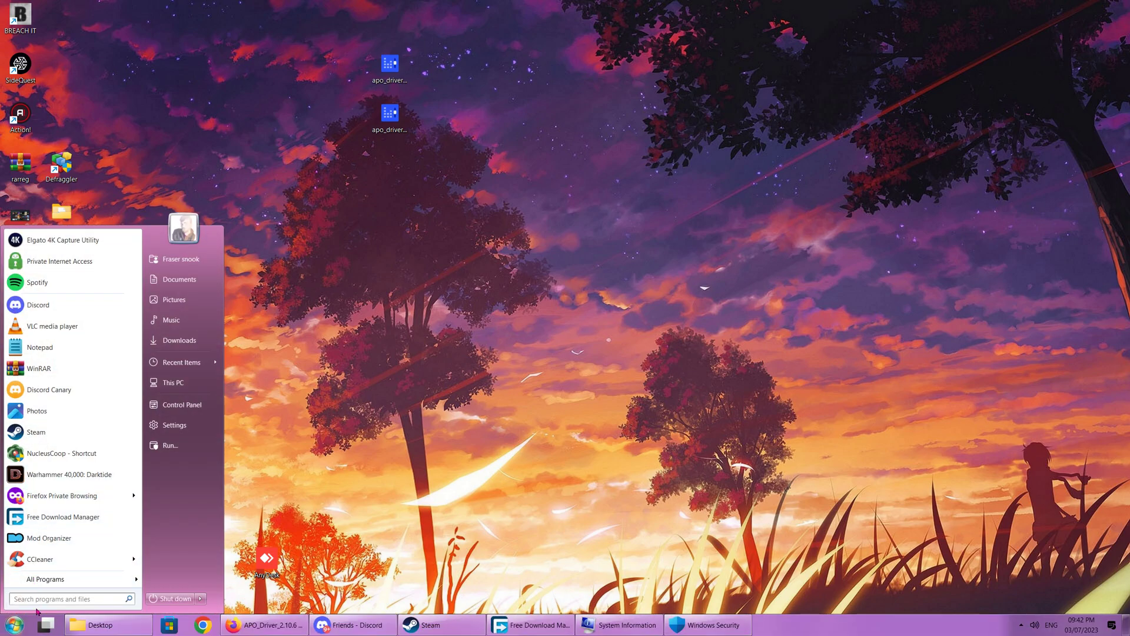
pyautogui.write('fx')
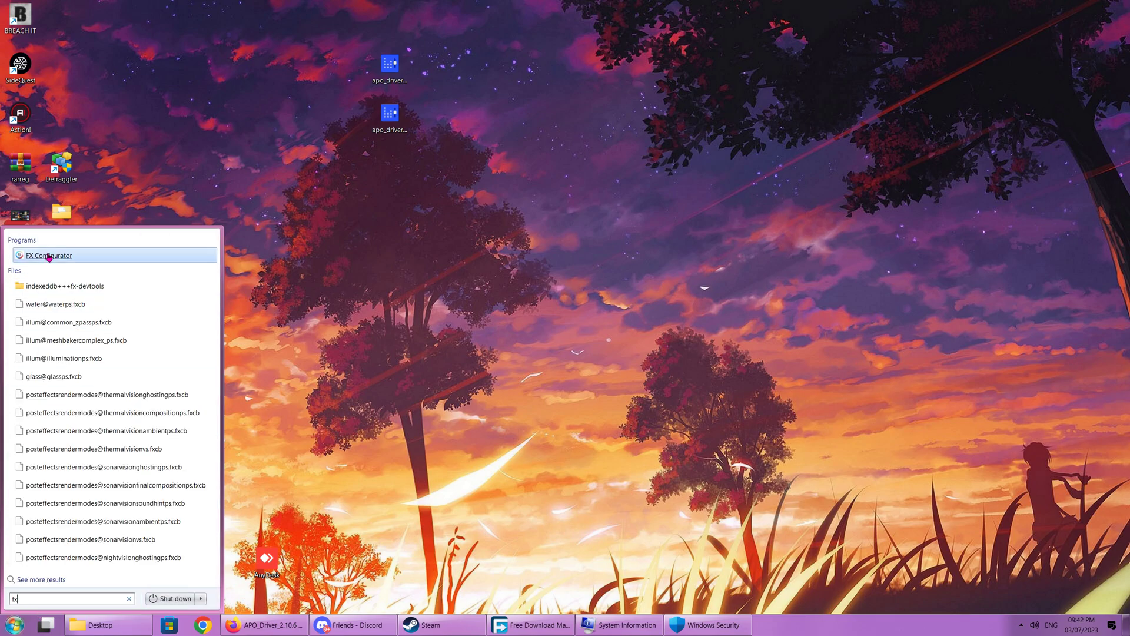
pyautogui.click(48, 257)
pyautogui.click(659, 407)
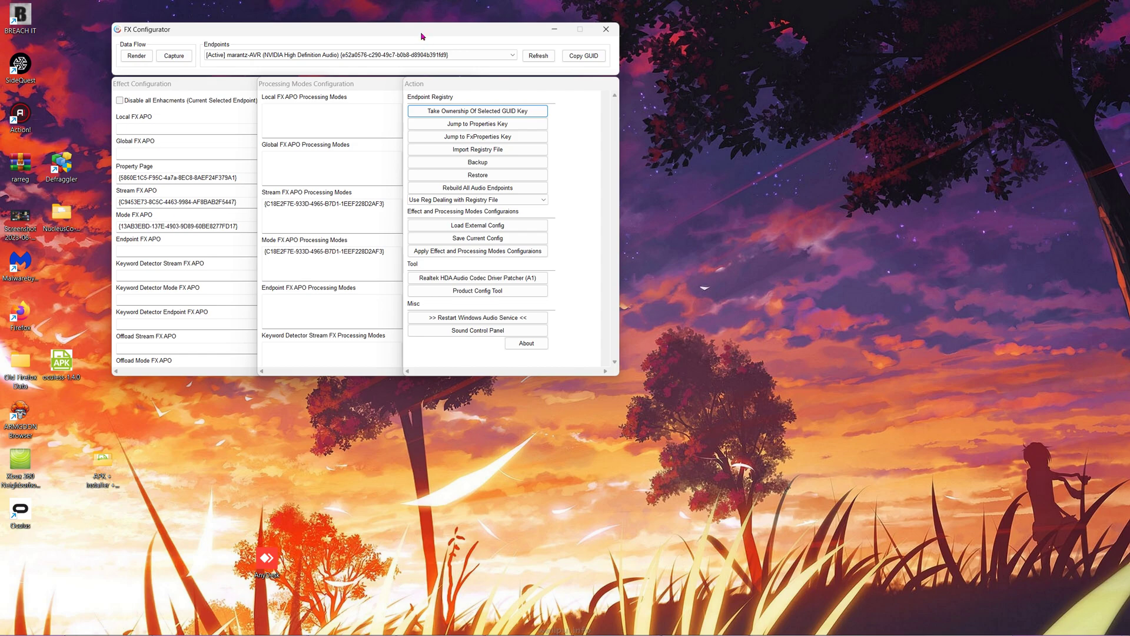
pyautogui.moveTo(421, 36); pyautogui.dragTo(594, 199)
# Select Realtek Digital Output in the Endpoints list.
pyautogui.click(451, 218)
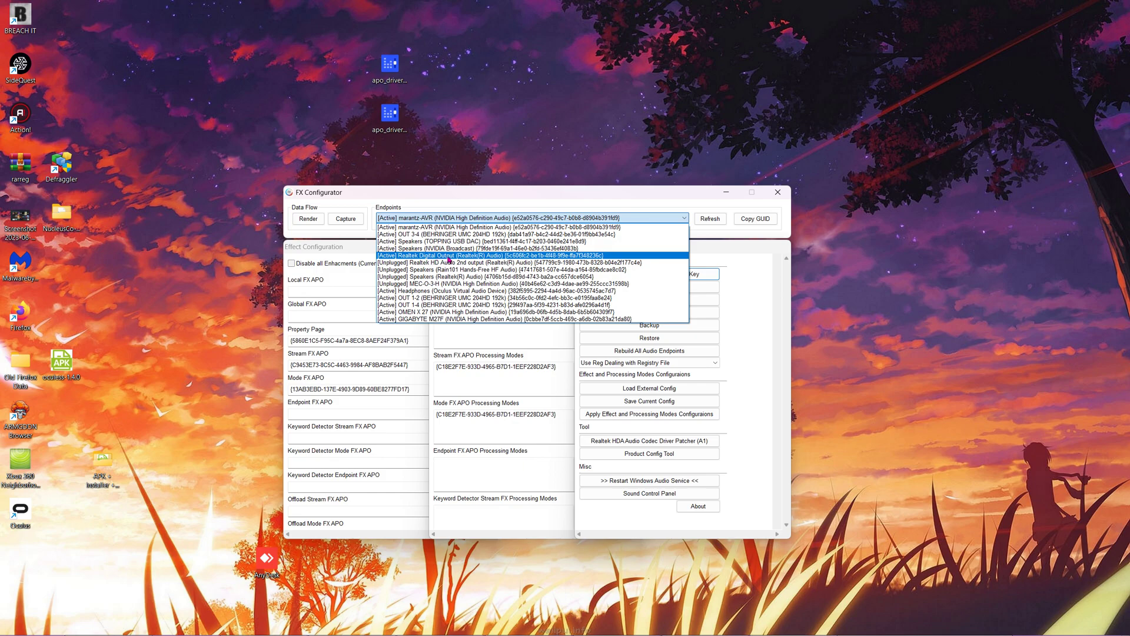
pyautogui.click(453, 256)
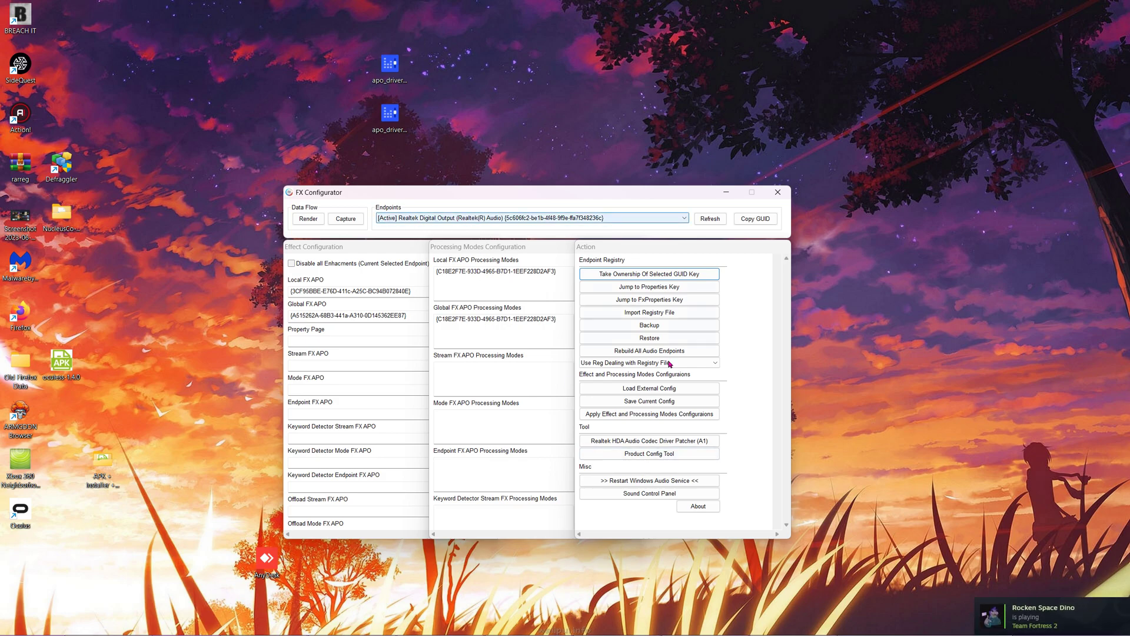
# Apply the DTS Connect (SPDIF) product to the selected endpoint and close FX Configurator.
pyautogui.click(642, 454)
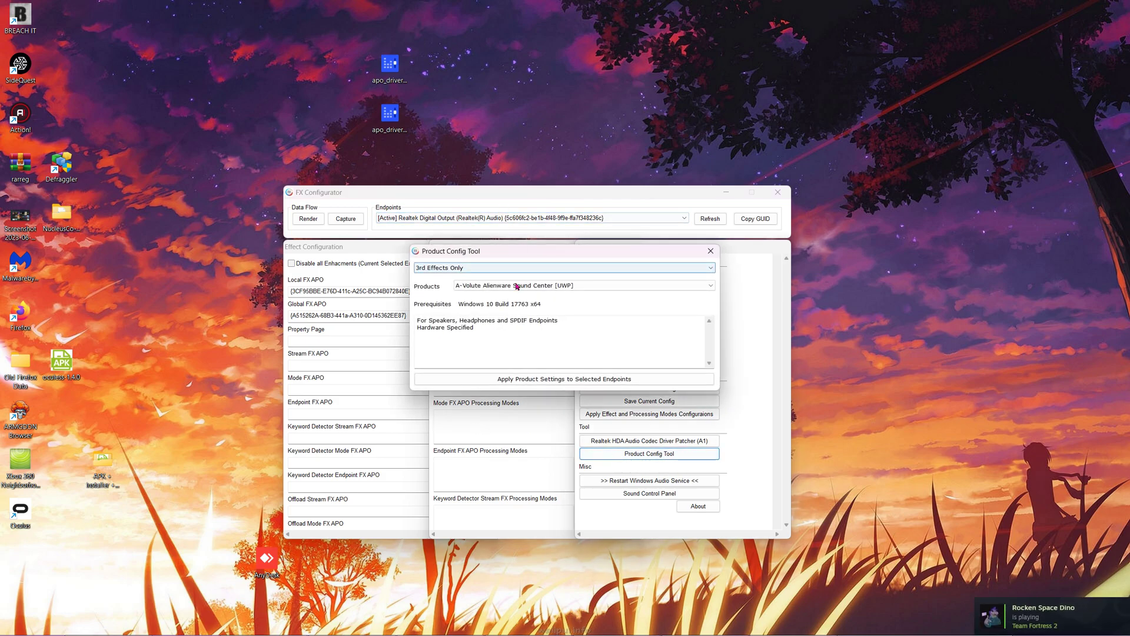
pyautogui.click(521, 285)
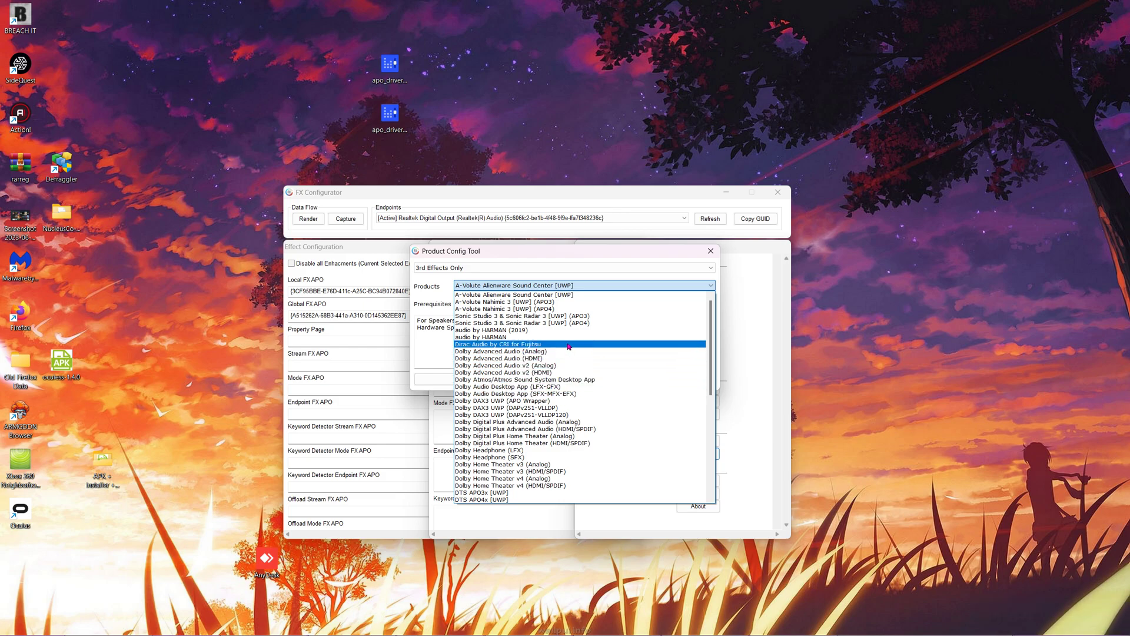
pyautogui.scroll(-1, 569, 346)
pyautogui.scroll(-2, 569, 346)
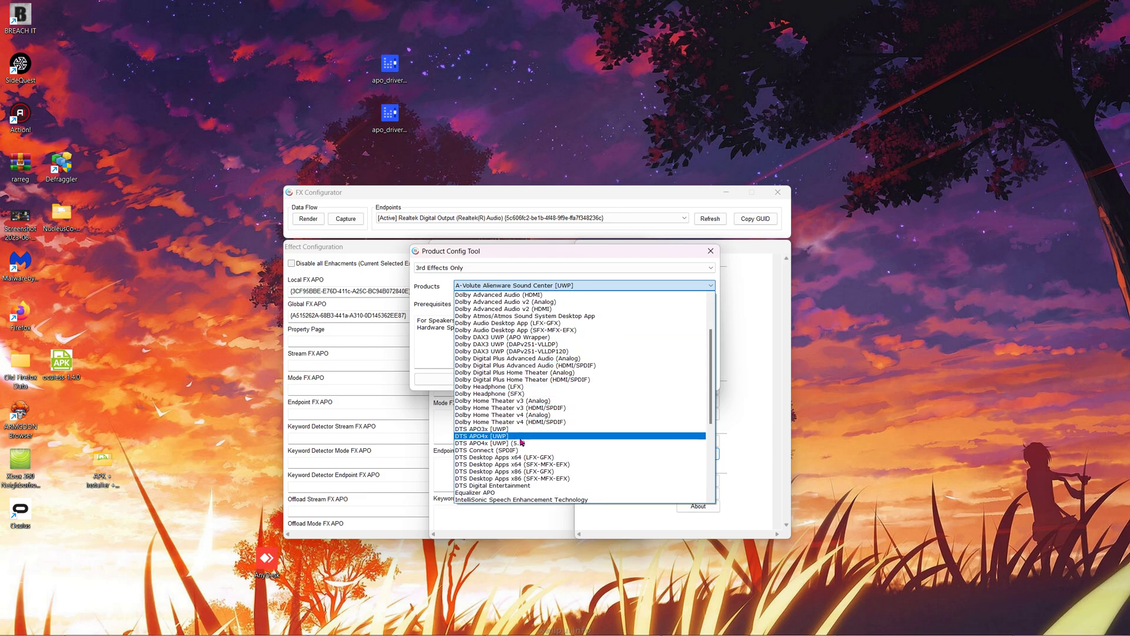
pyautogui.click(498, 451)
pyautogui.click(465, 383)
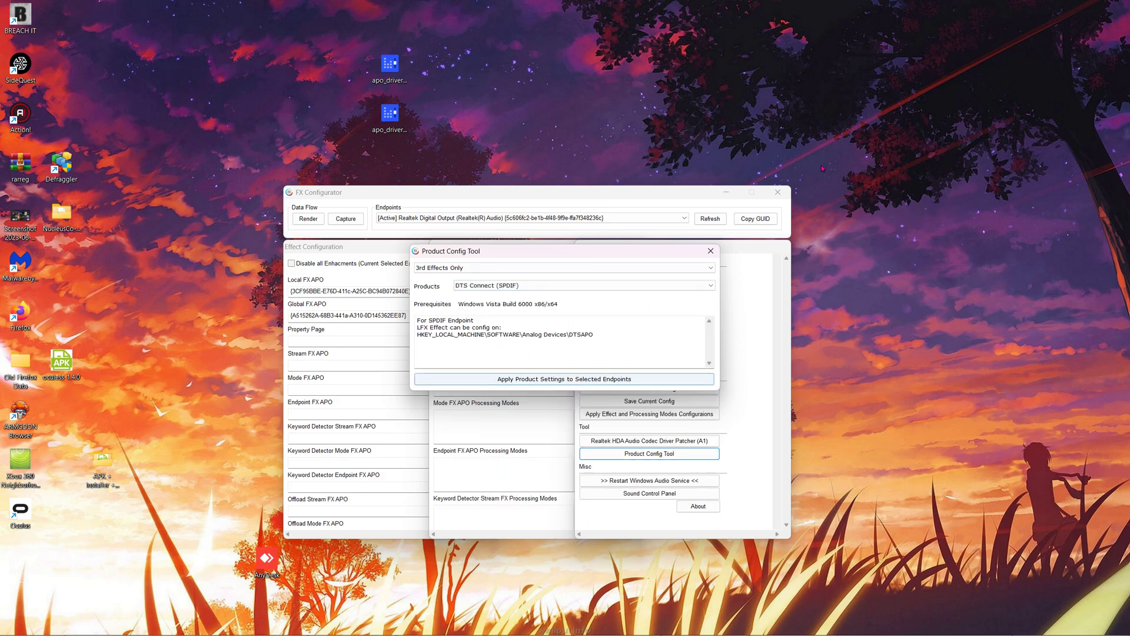
pyautogui.click(777, 192)
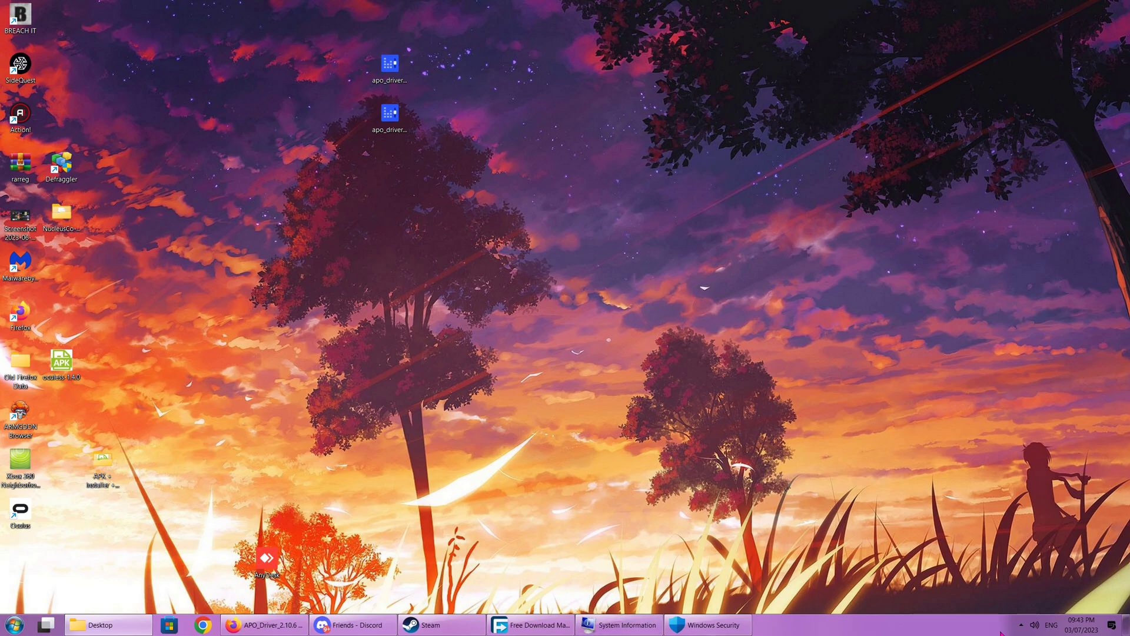
pyautogui.rightClick(1036, 629)
# Bring up the Sound control panel's Playback list and the Realtek Digital Output properties.
pyautogui.click(1051, 608)
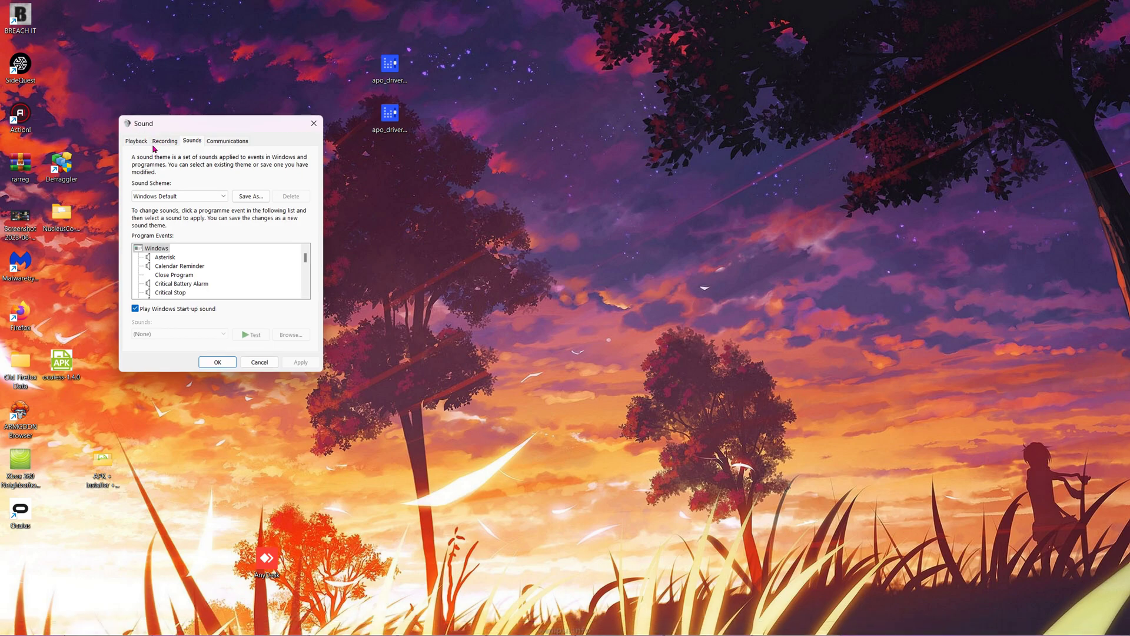
pyautogui.click(140, 147)
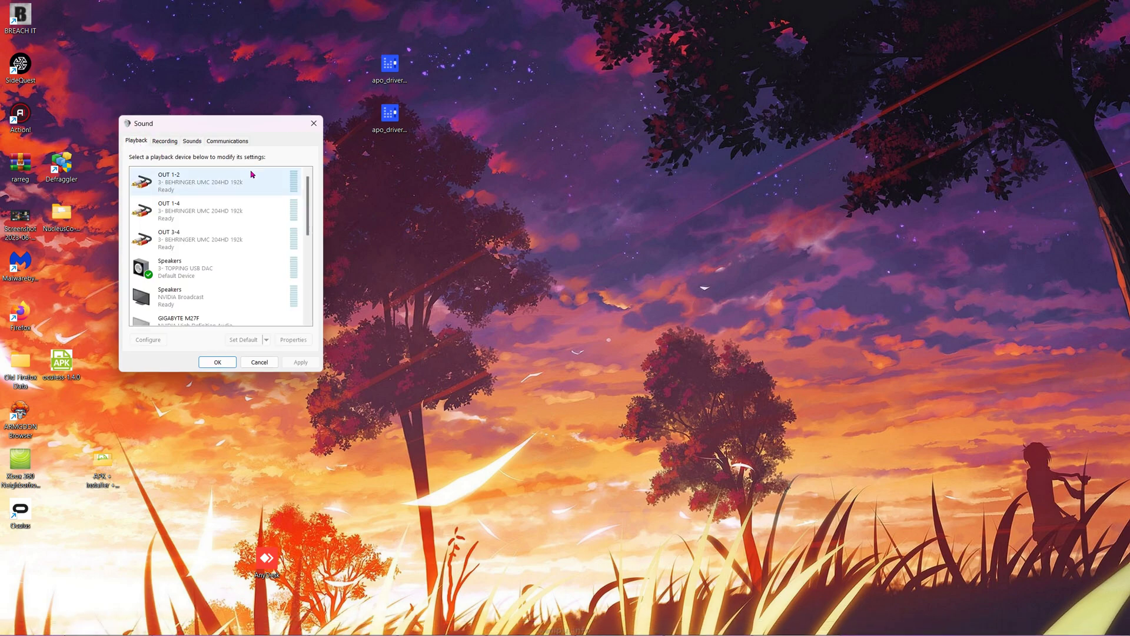
pyautogui.moveTo(307, 212); pyautogui.dragTo(309, 300)
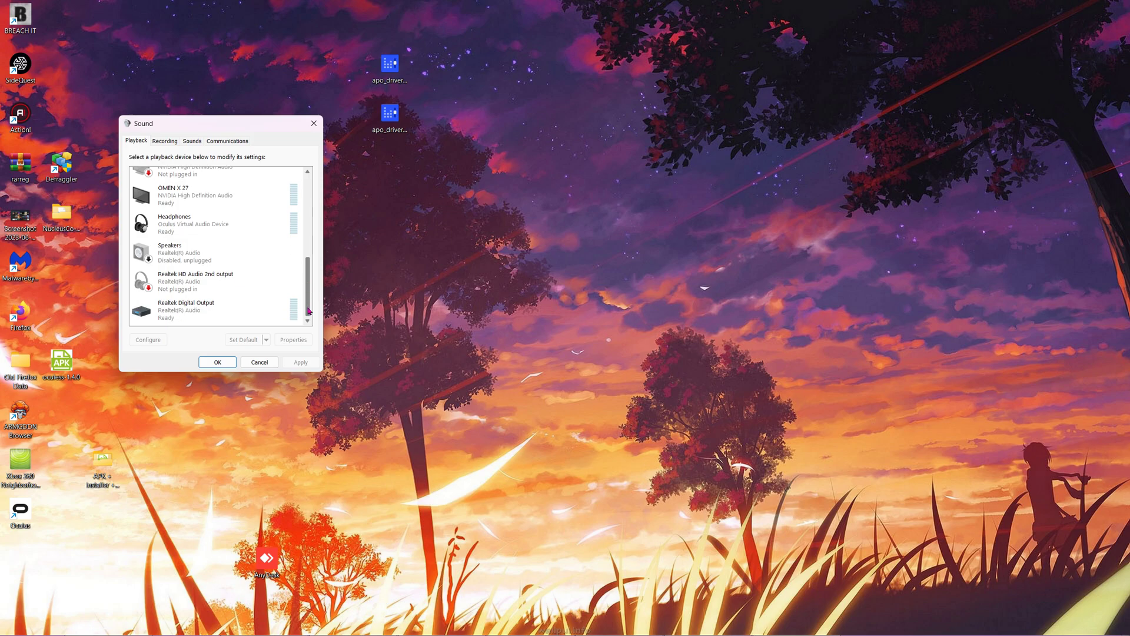
pyautogui.doubleClick(206, 316)
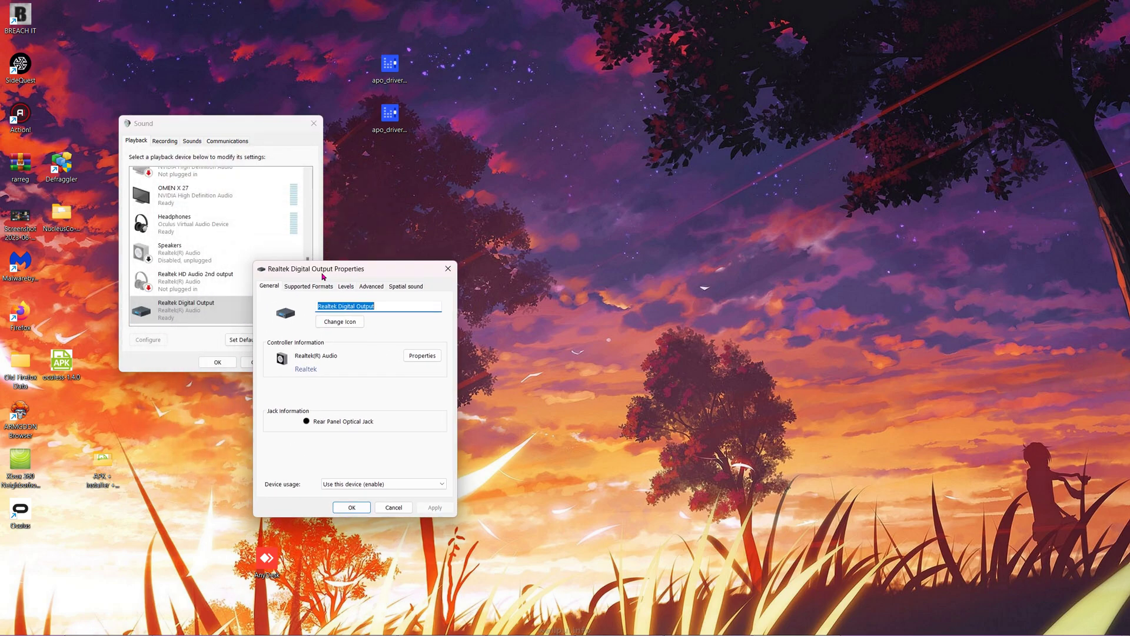
# Set DTS Interactive as the default format on the Advanced settings and confirm with OK.
pyautogui.click(372, 286)
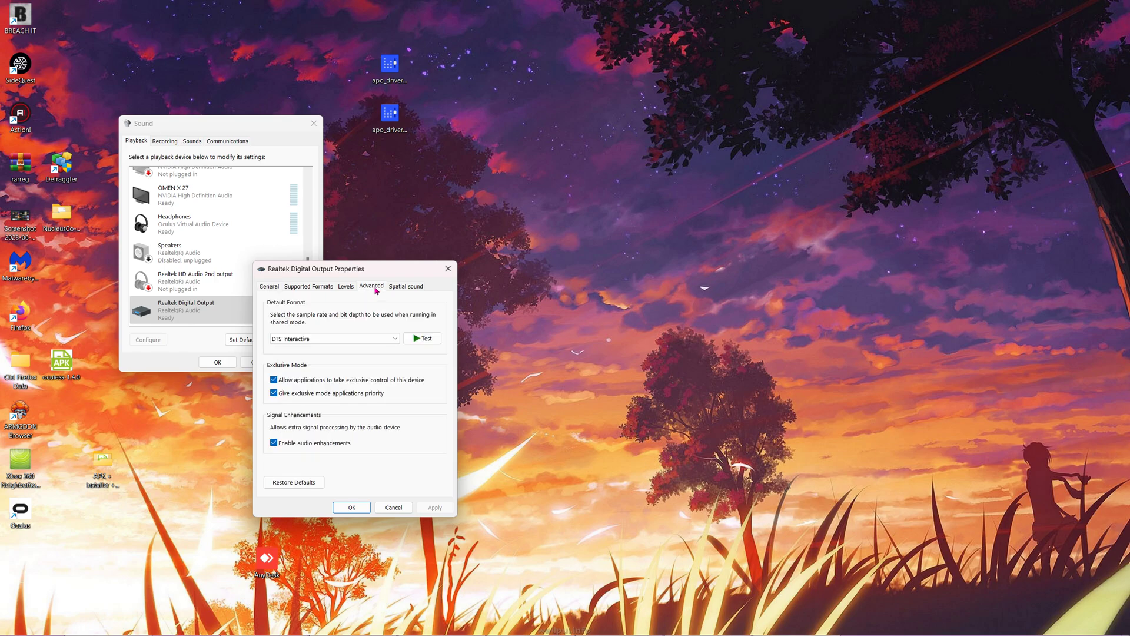
pyautogui.click(318, 338)
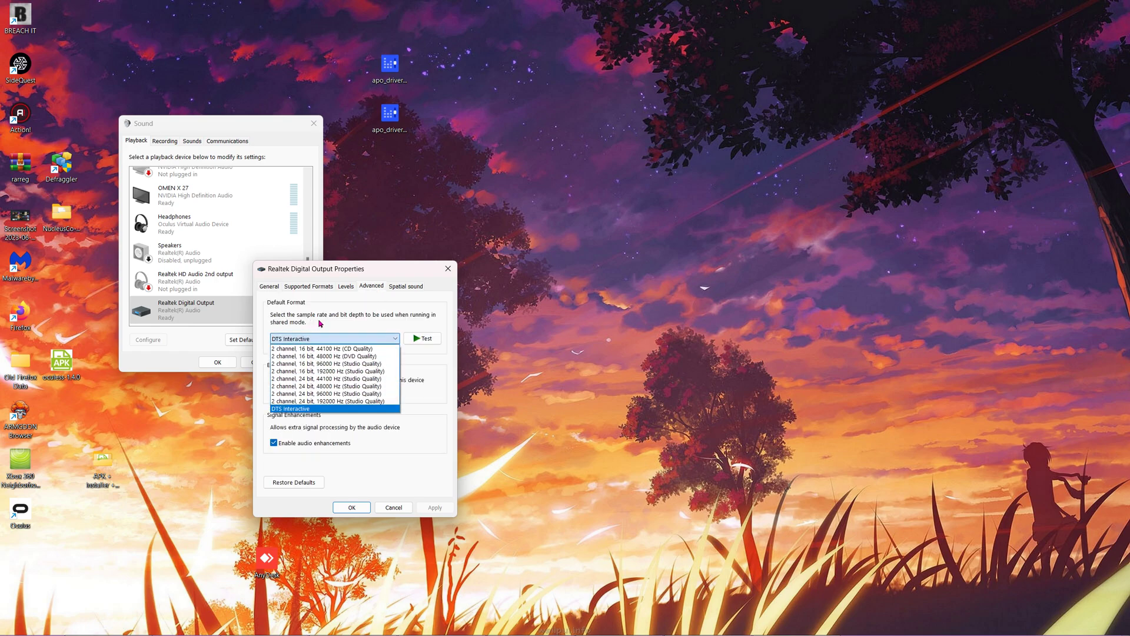
pyautogui.click(285, 410)
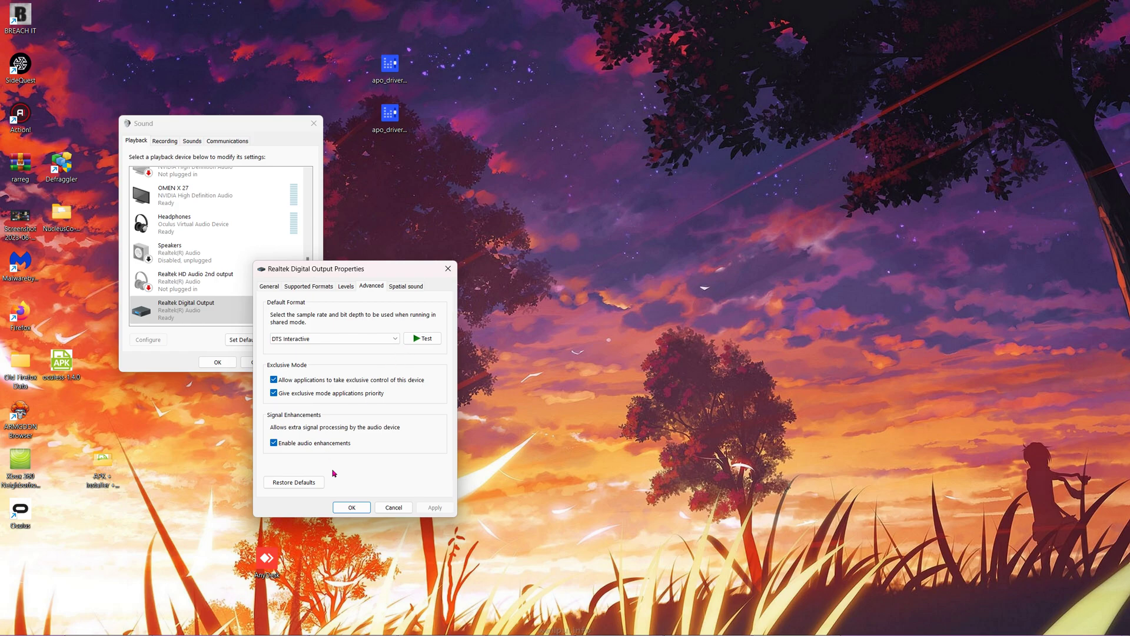
pyautogui.click(351, 509)
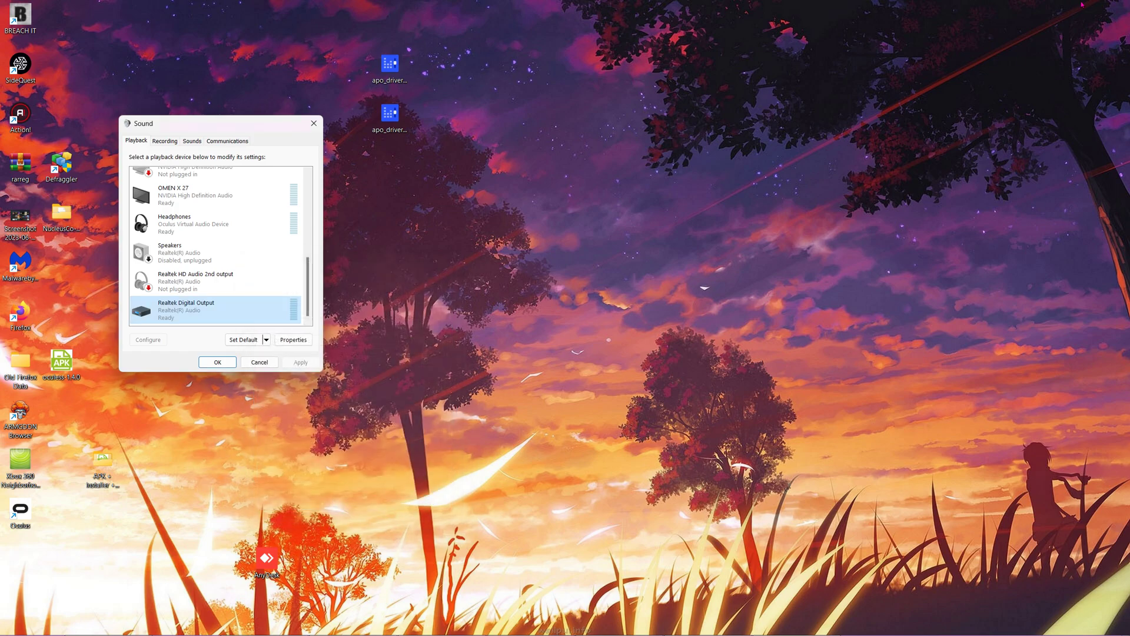